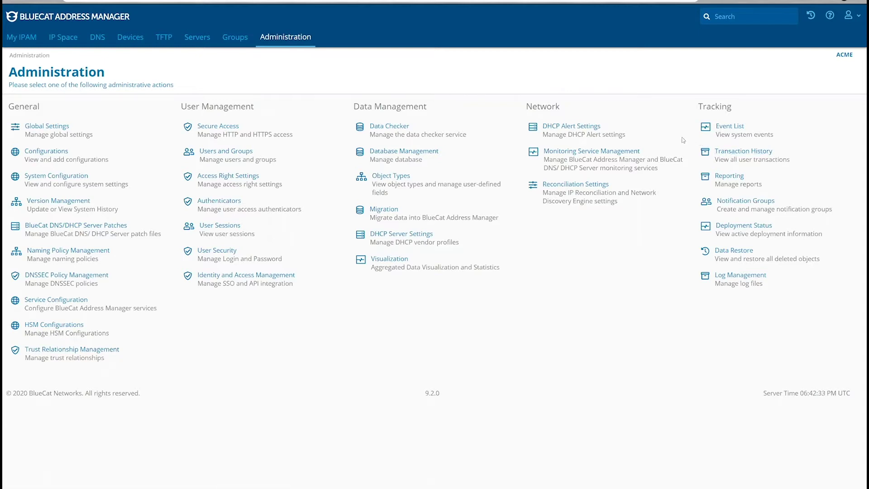
# Step: Enable the Address Manager and DNS/DHCP Server monitoring services, leaving BIG-IP disabled
pyautogui.click(603, 153)
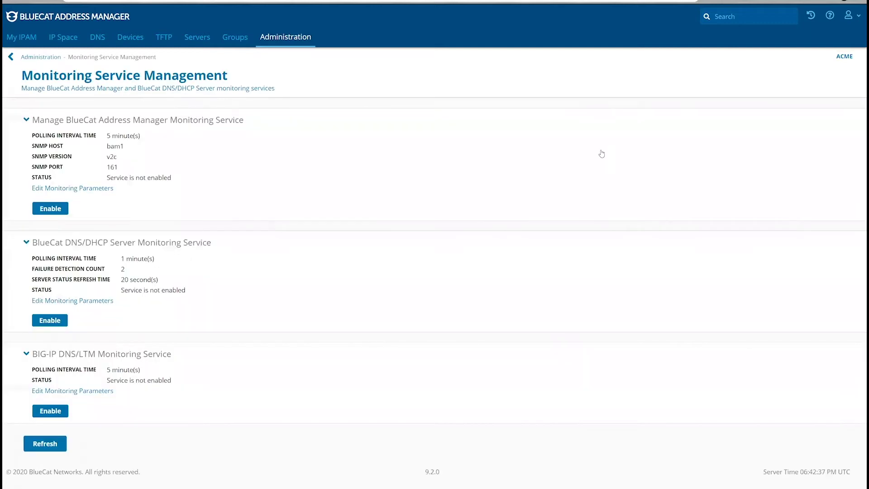
pyautogui.click(58, 210)
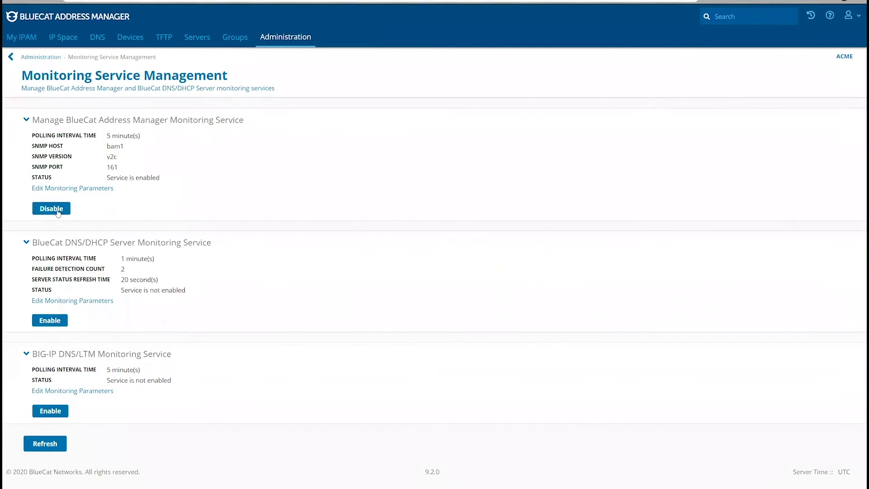
pyautogui.click(56, 322)
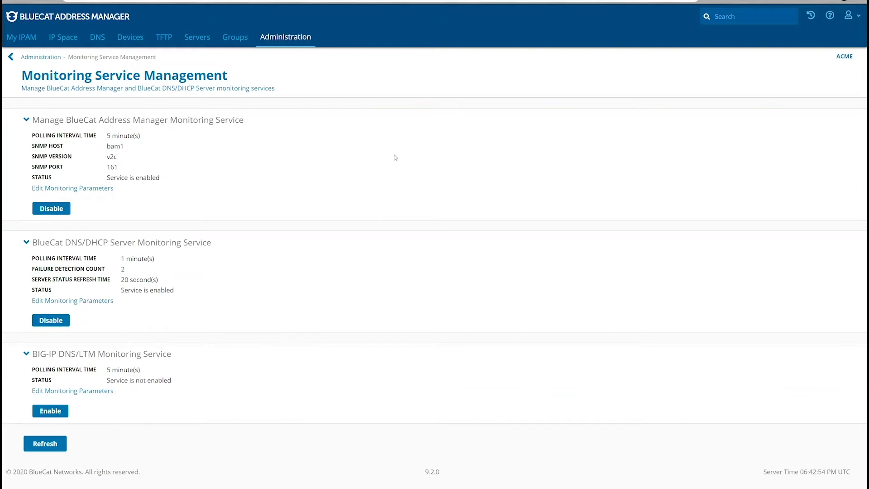
# Step: Open the ACME configuration's monitoring settings from Administration > Configurations
pyautogui.click(297, 43)
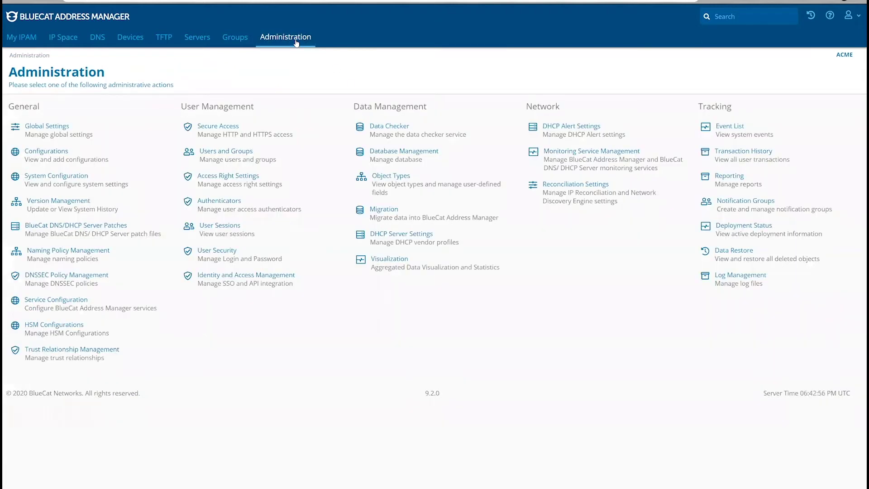
pyautogui.click(46, 151)
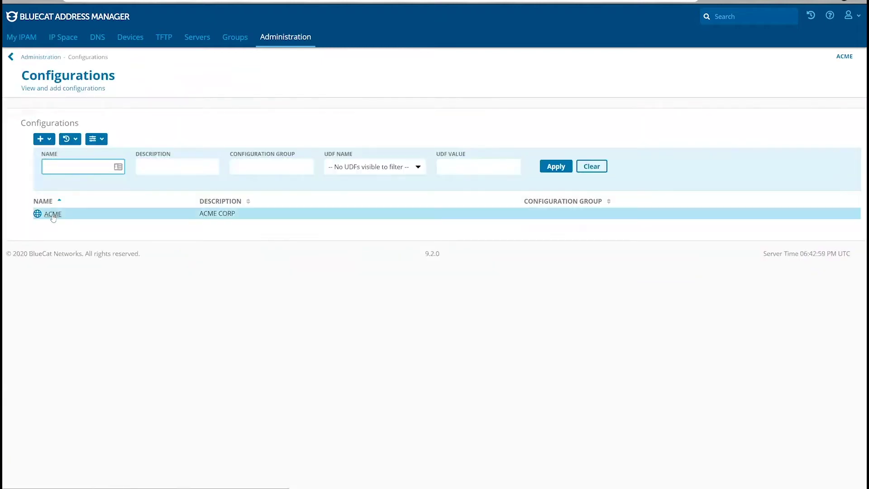
pyautogui.click(52, 215)
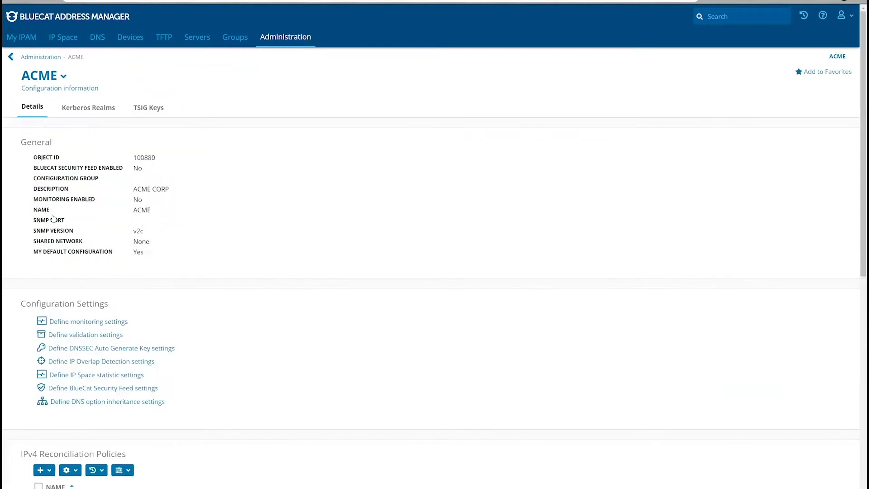
pyautogui.click(78, 322)
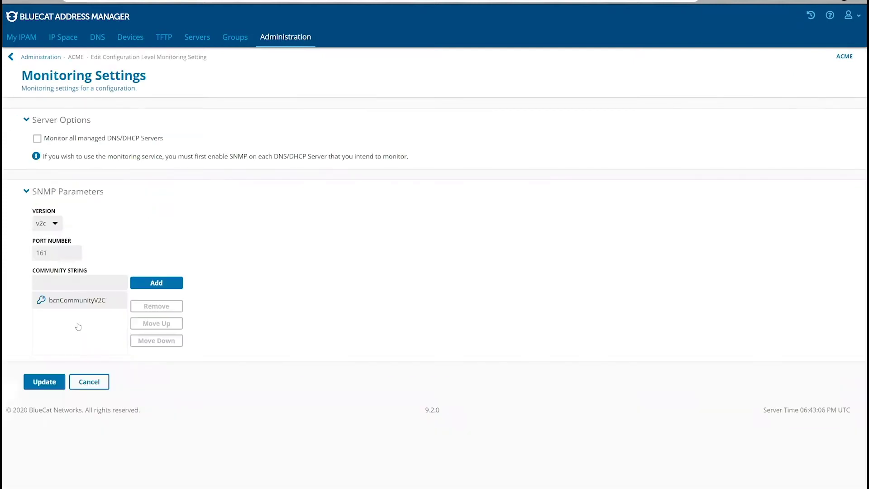
pyautogui.click(38, 140)
pyautogui.click(51, 224)
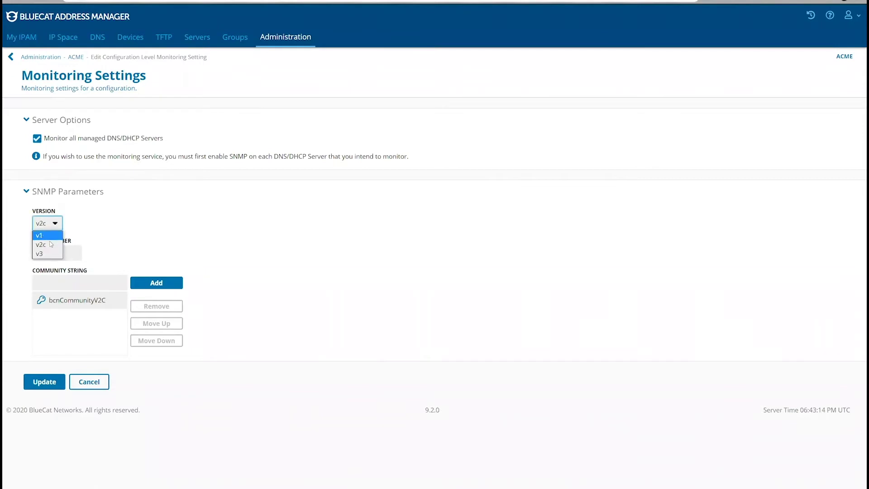
pyautogui.click(50, 243)
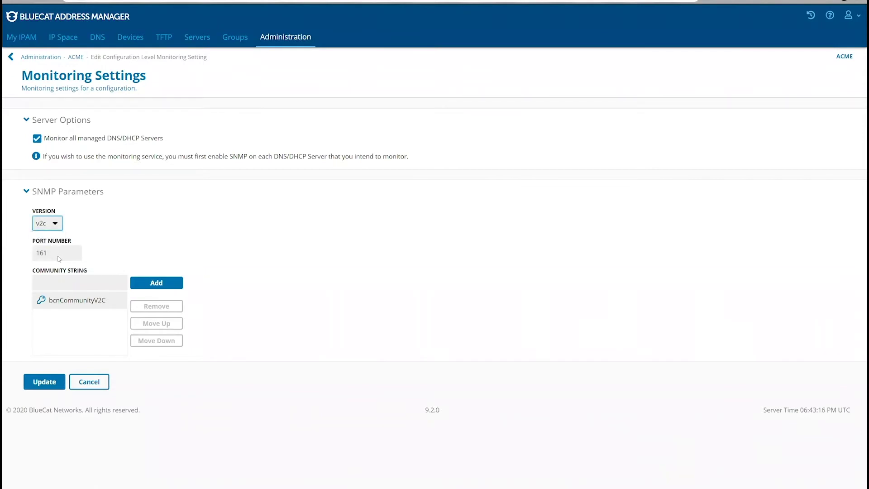
pyautogui.click(58, 253)
pyautogui.click(68, 301)
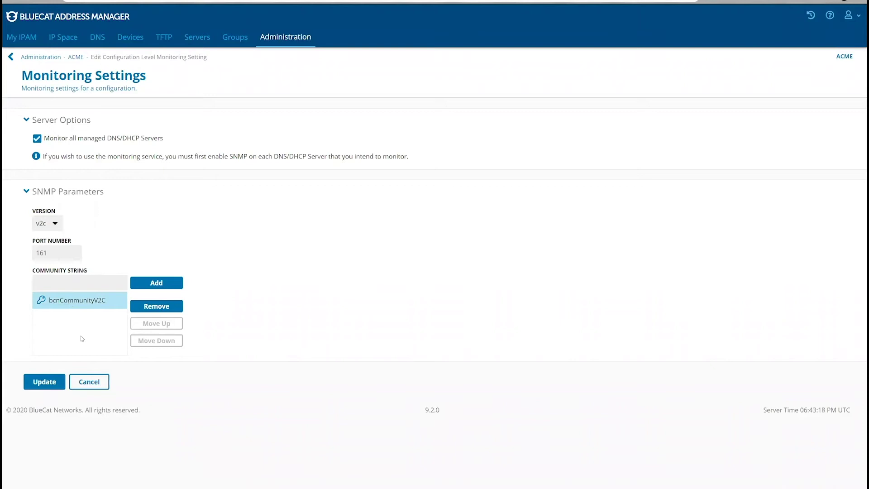
pyautogui.click(45, 383)
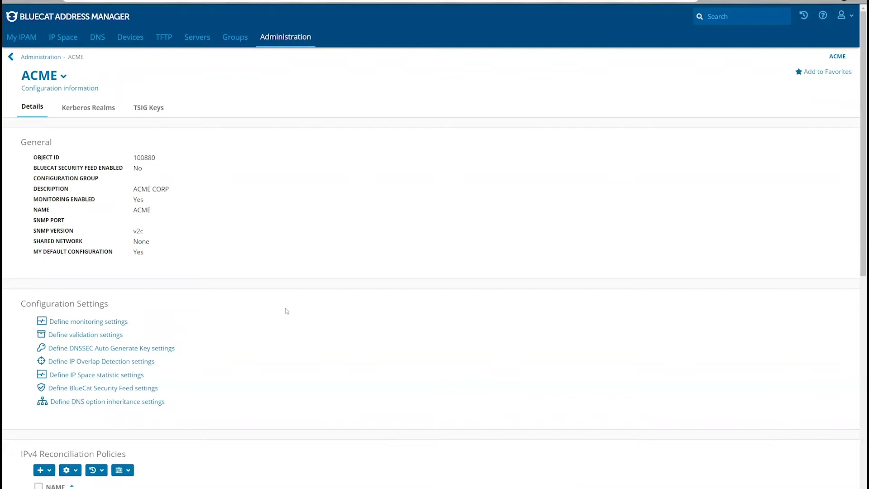
pyautogui.click(285, 41)
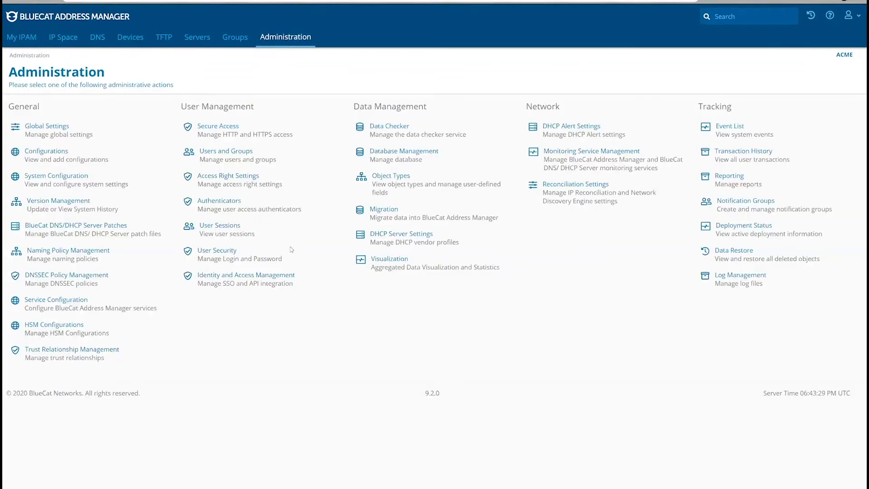
# Step: Open the Address Manager's Service Configuration with SNMP as the service type
pyautogui.click(54, 302)
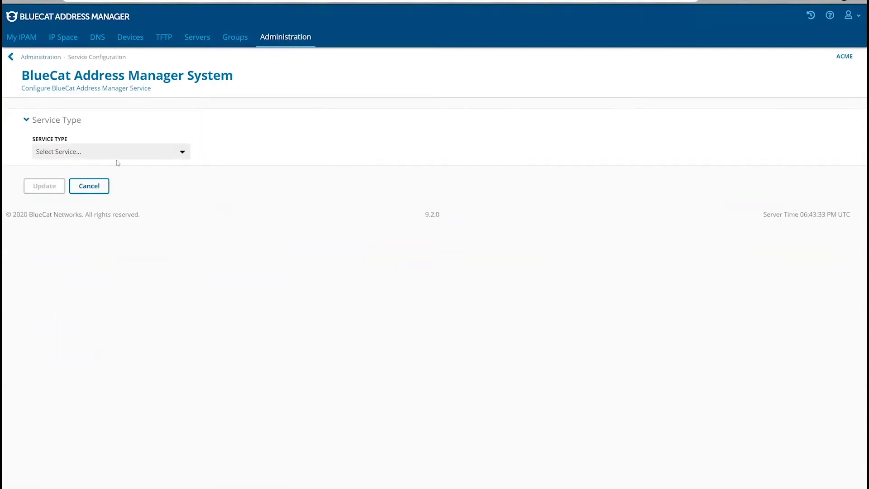
pyautogui.click(126, 154)
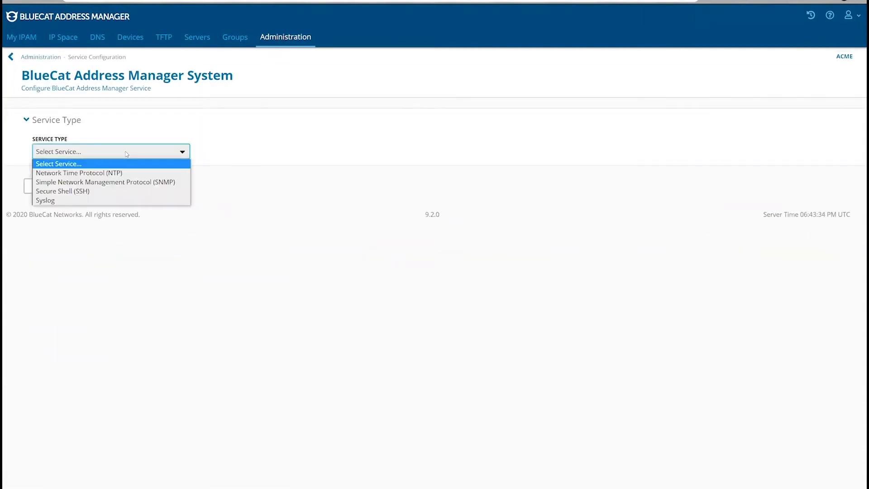
pyautogui.click(129, 186)
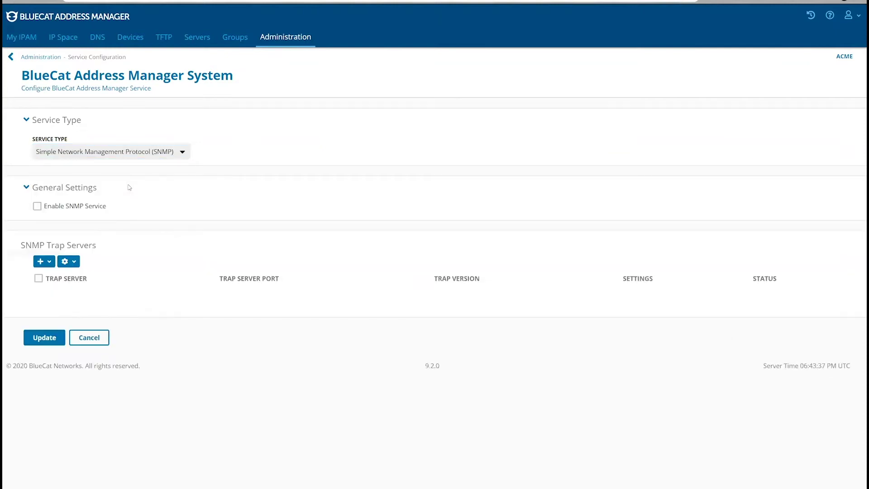
pyautogui.click(37, 206)
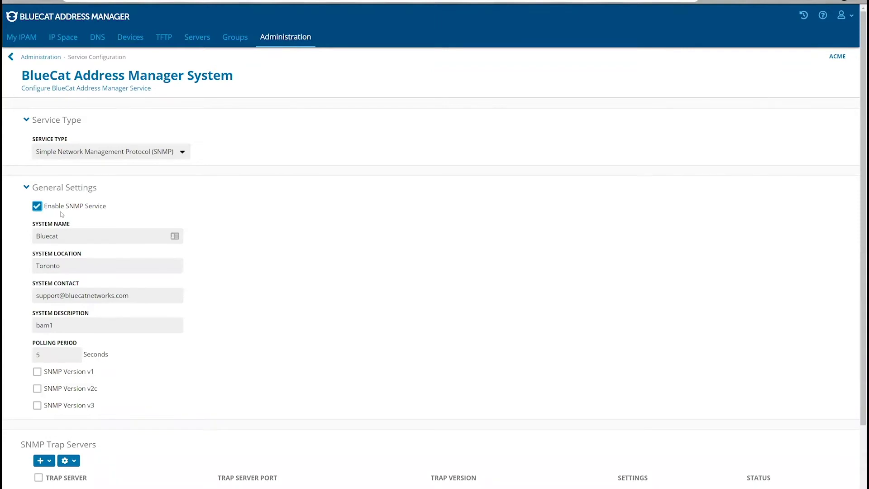
pyautogui.press('Tab')
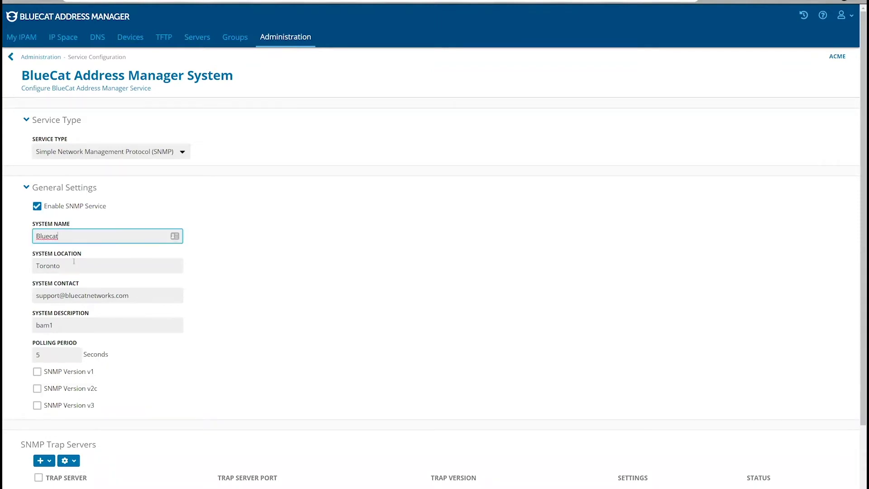
pyautogui.click(73, 268)
pyautogui.click(138, 297)
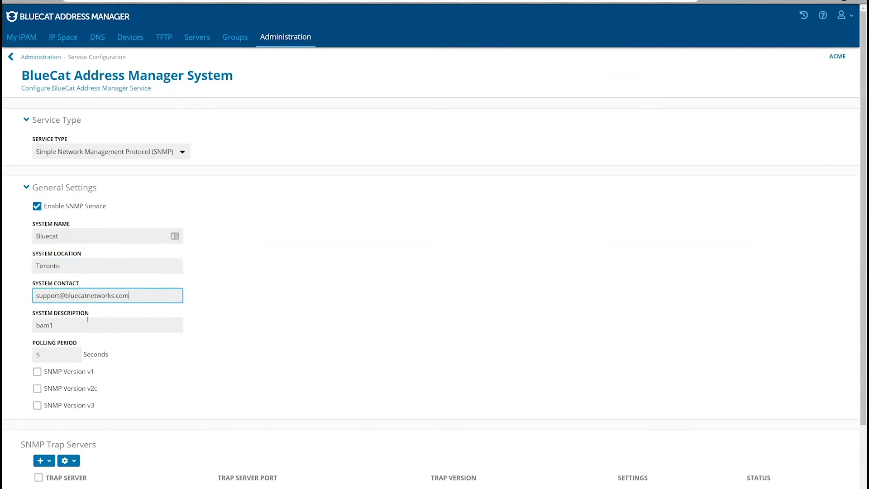
pyautogui.click(68, 327)
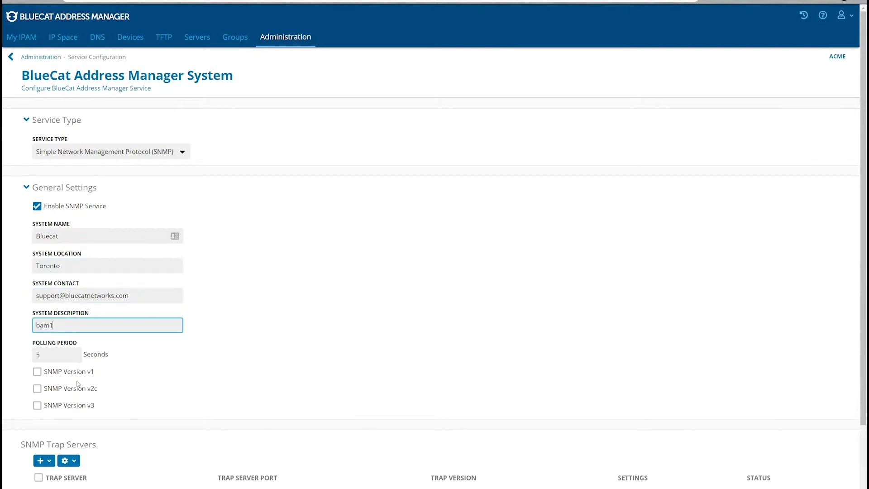
pyautogui.click(38, 389)
pyautogui.scroll(-2, 75, 386)
pyautogui.doubleClick(102, 335)
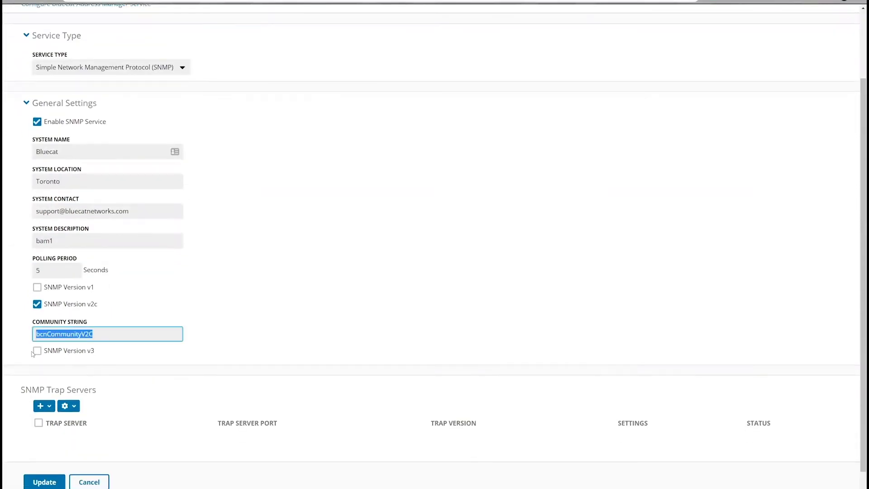
pyautogui.scroll(-1, 59, 430)
pyautogui.click(44, 458)
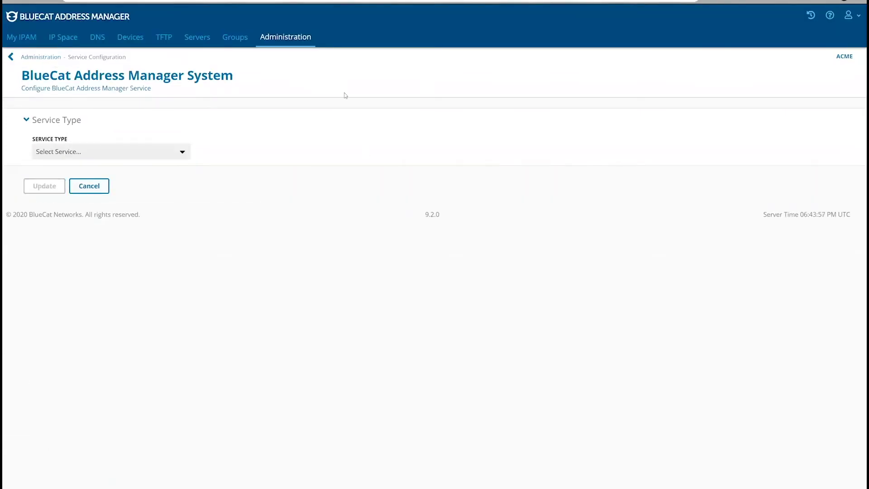
# Step: Open Service Configuration for server bdds1 in the ACME configuration
pyautogui.click(291, 37)
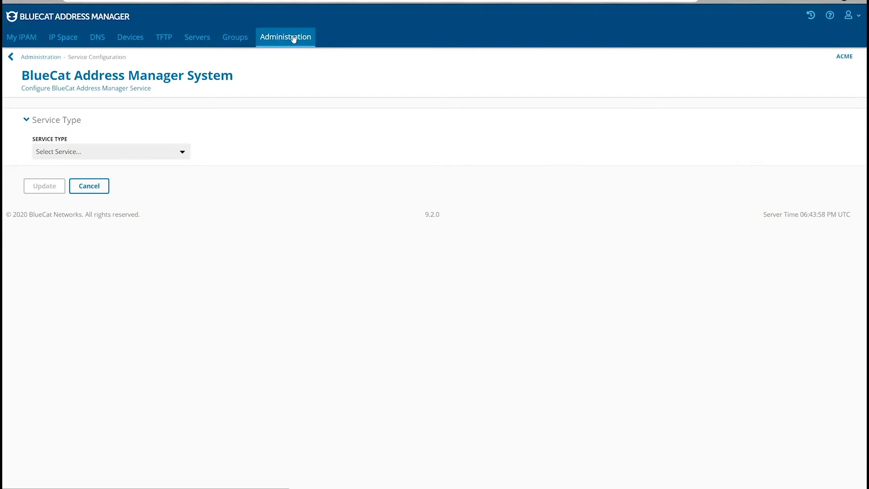
pyautogui.click(197, 37)
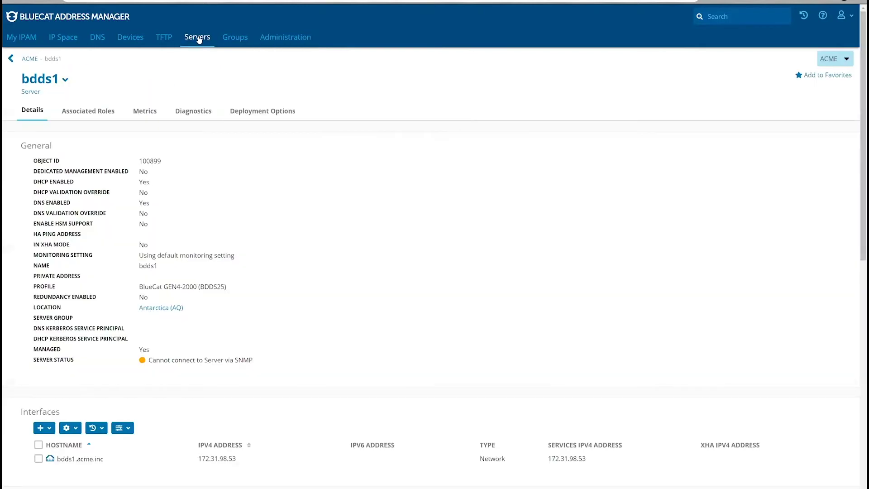
pyautogui.click(198, 37)
pyautogui.click(54, 194)
pyautogui.click(65, 80)
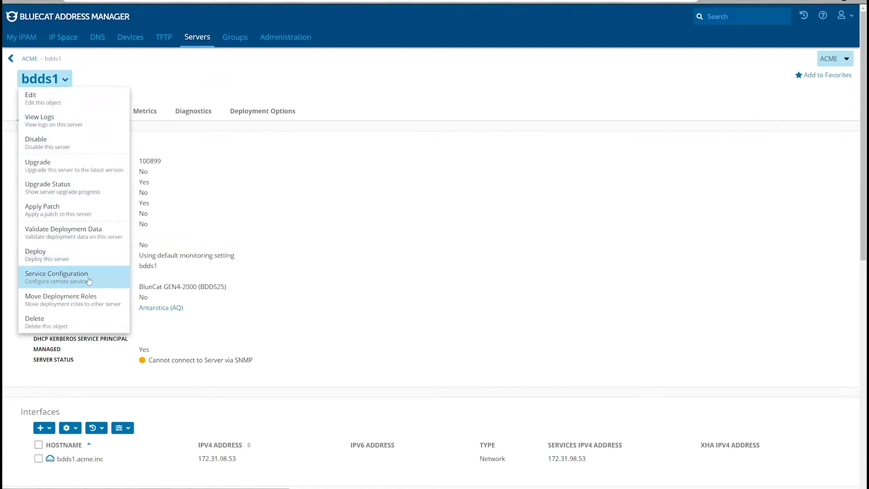
pyautogui.click(89, 281)
# Step: Enable SNMP on bdds1 with version v2c and save the settings
pyautogui.click(115, 154)
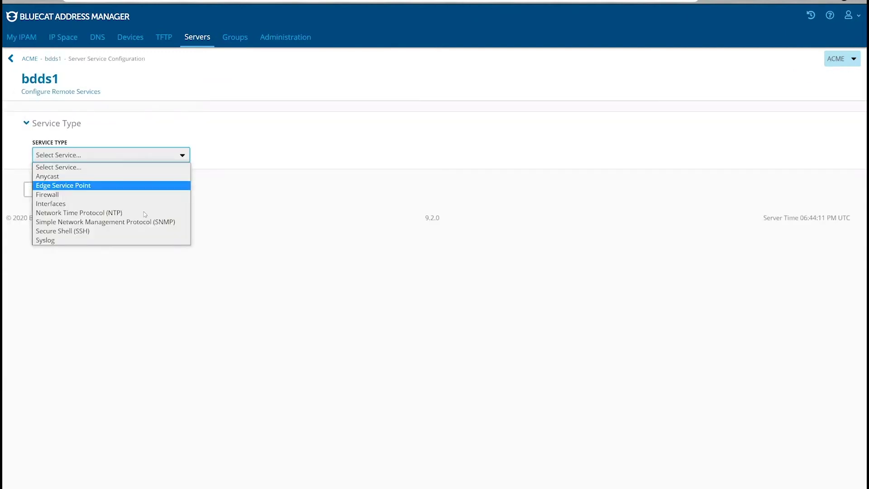
pyautogui.click(140, 222)
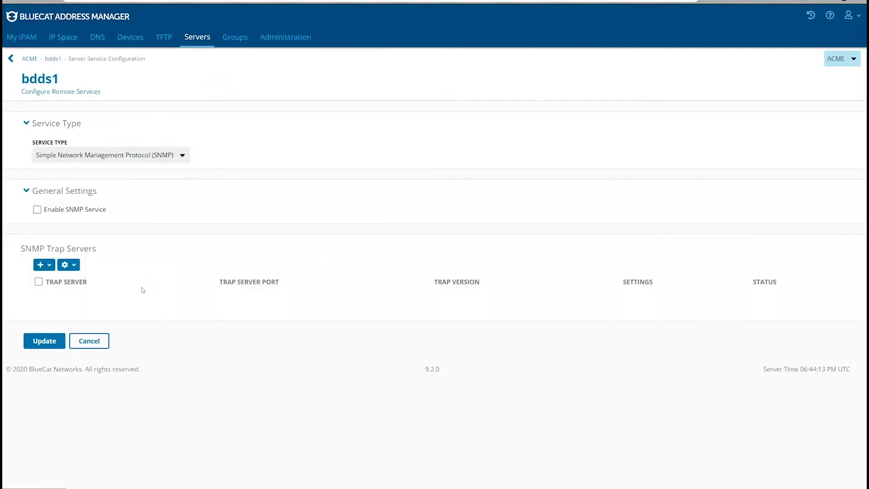
pyautogui.click(37, 209)
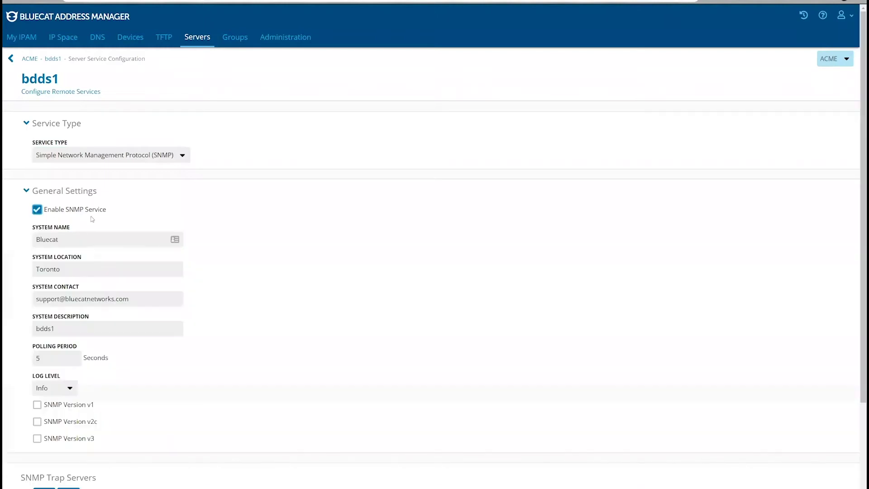
pyautogui.doubleClick(78, 329)
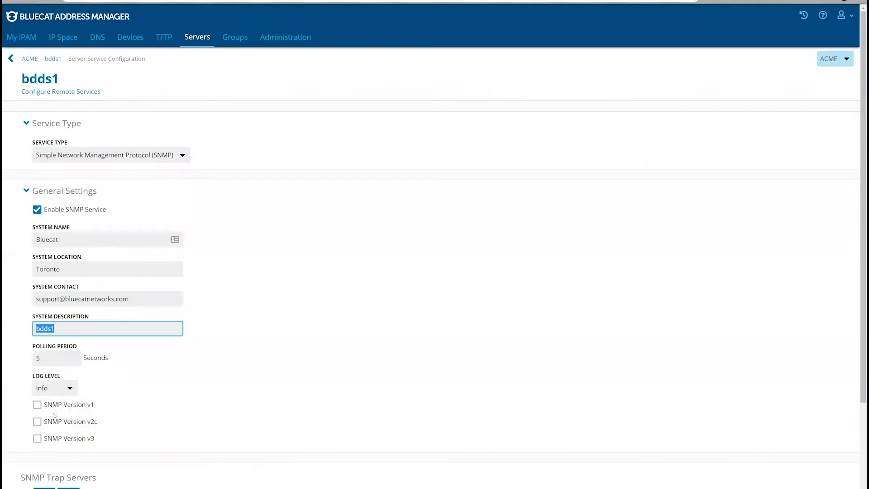
pyautogui.click(37, 421)
pyautogui.scroll(-2, 155, 399)
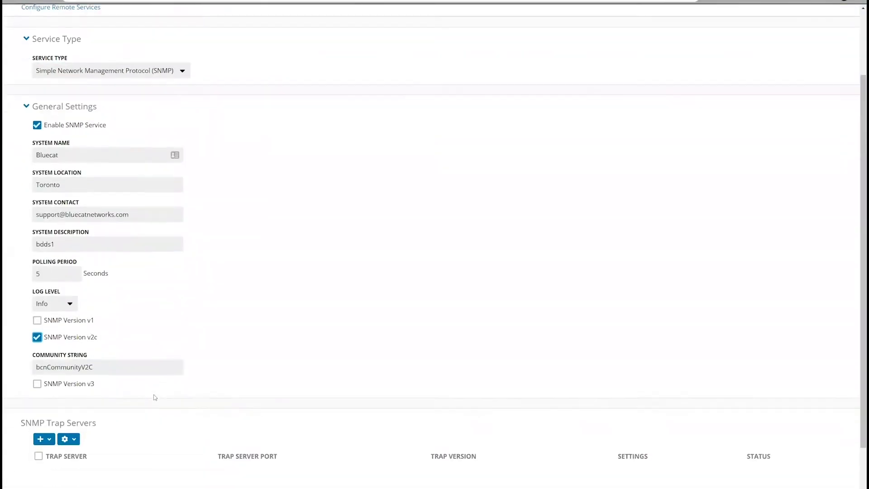
pyautogui.scroll(-1, 155, 397)
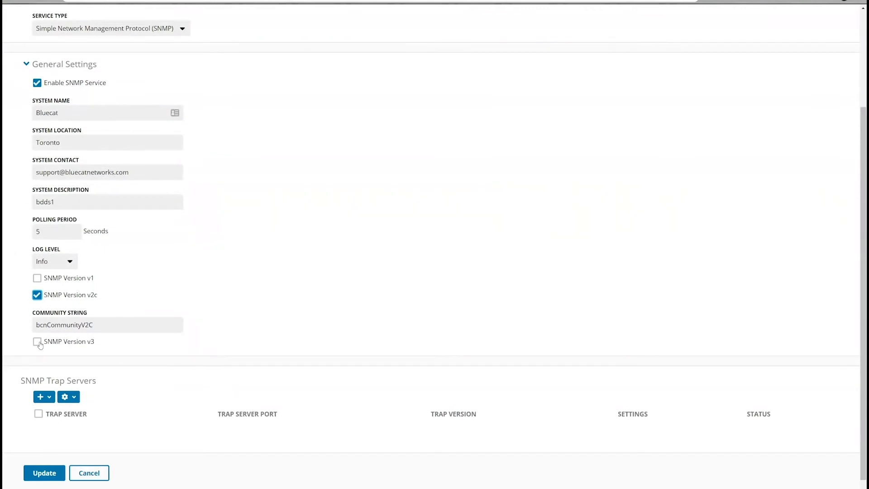
pyautogui.click(41, 473)
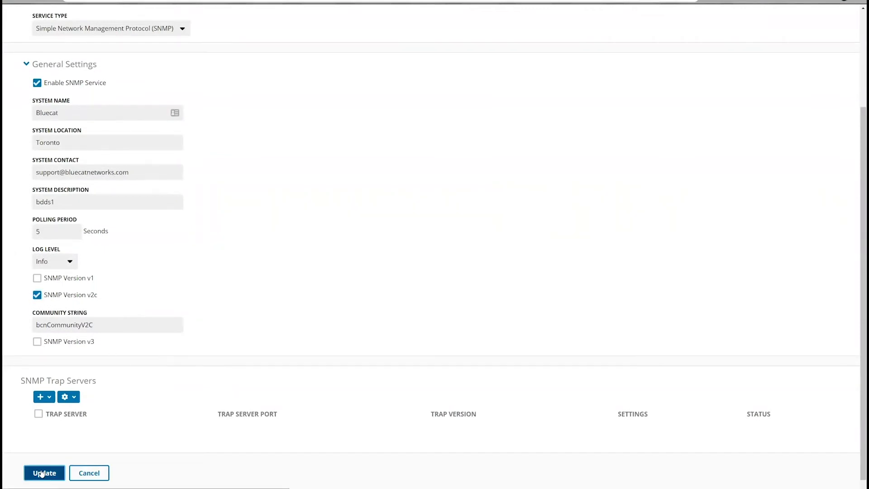
# Step: Open server bdds2 from the Servers list and show its actions menu
pyautogui.click(195, 37)
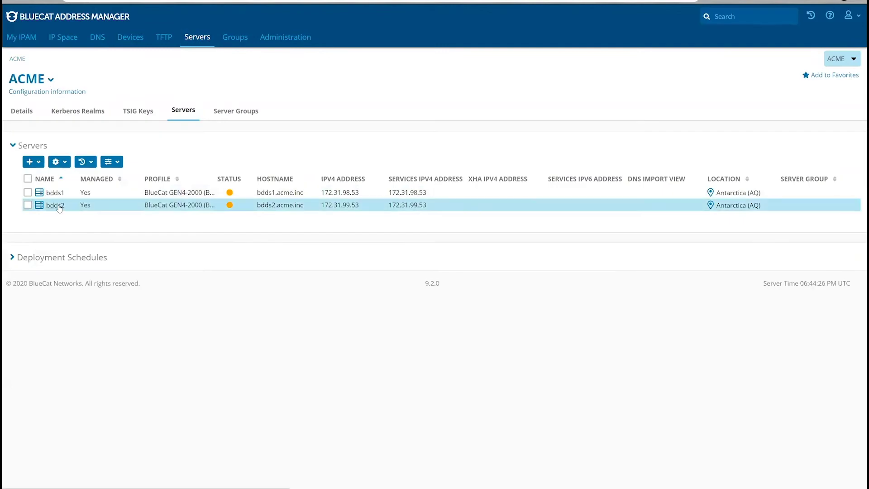
pyautogui.click(55, 206)
pyautogui.click(52, 81)
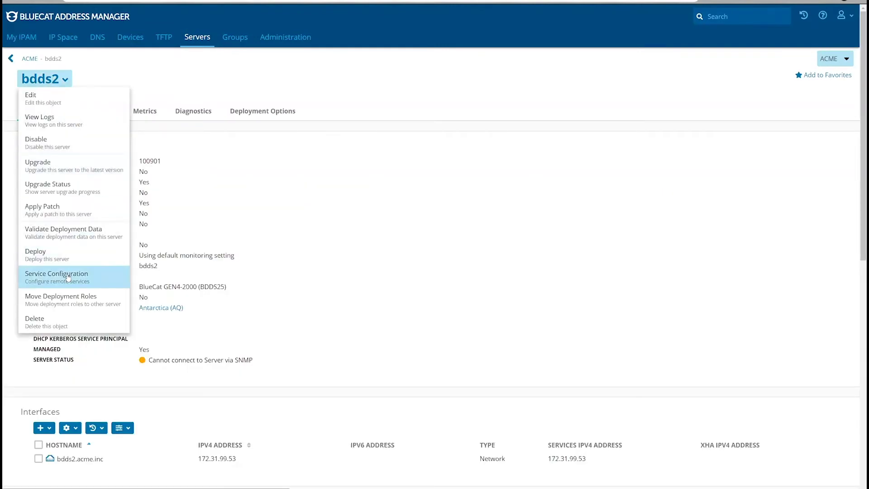
# Step: Enable SNMP v2c with bcnCommunityV2C on bdds2, save, and return to the Servers list
pyautogui.click(68, 277)
pyautogui.click(82, 154)
pyautogui.click(78, 221)
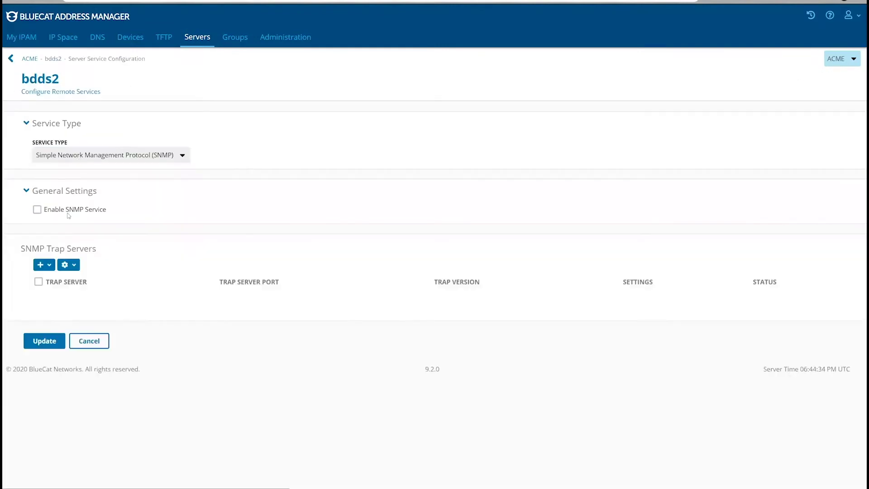
pyautogui.click(36, 212)
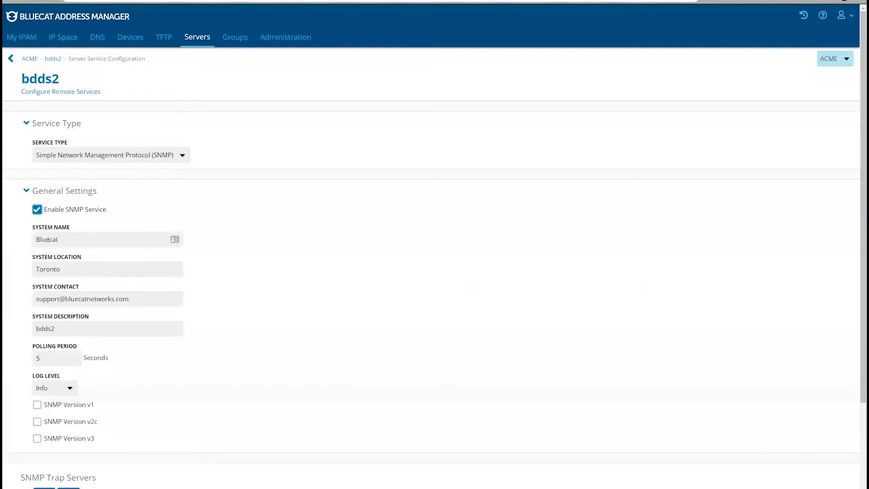
pyautogui.scroll(-2, 45, 340)
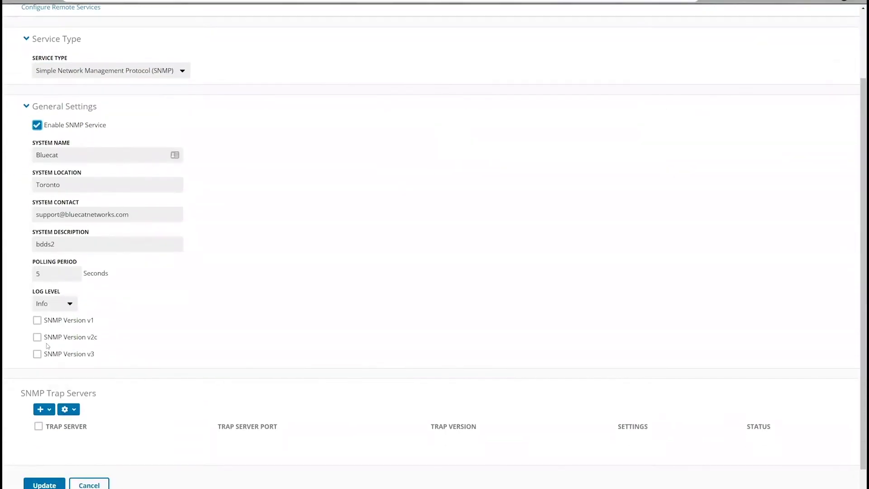
pyautogui.click(37, 338)
pyautogui.scroll(-2, 45, 407)
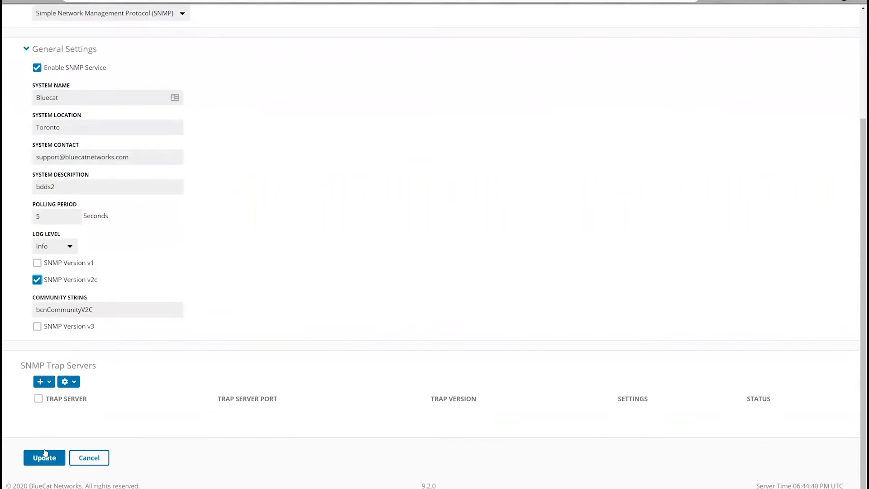
pyautogui.click(45, 458)
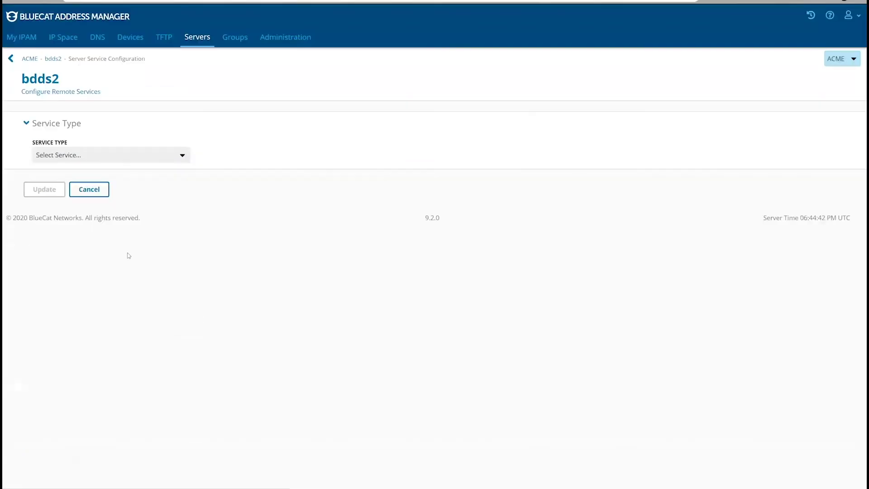
pyautogui.click(213, 40)
pyautogui.click(196, 37)
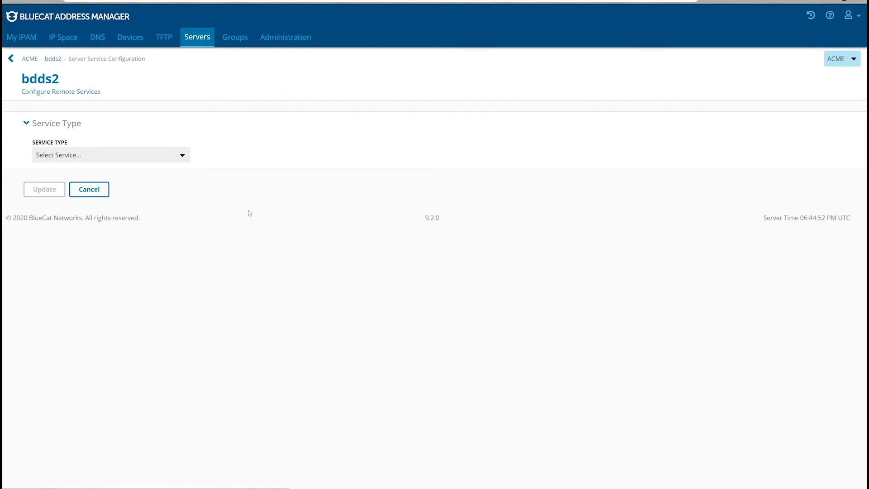
# Step: Open bdds1's Metrics tab and scroll through its DNS, DHCP, CPU, memory and network charts
pyautogui.click(56, 193)
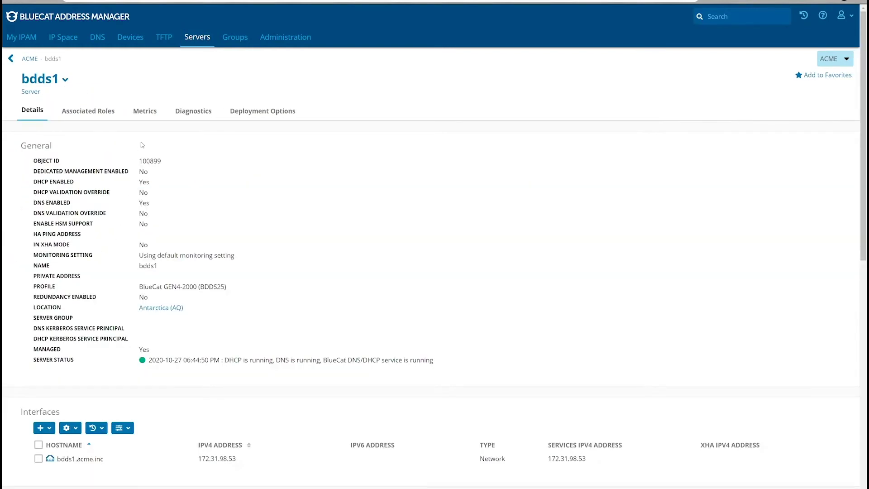
pyautogui.click(144, 112)
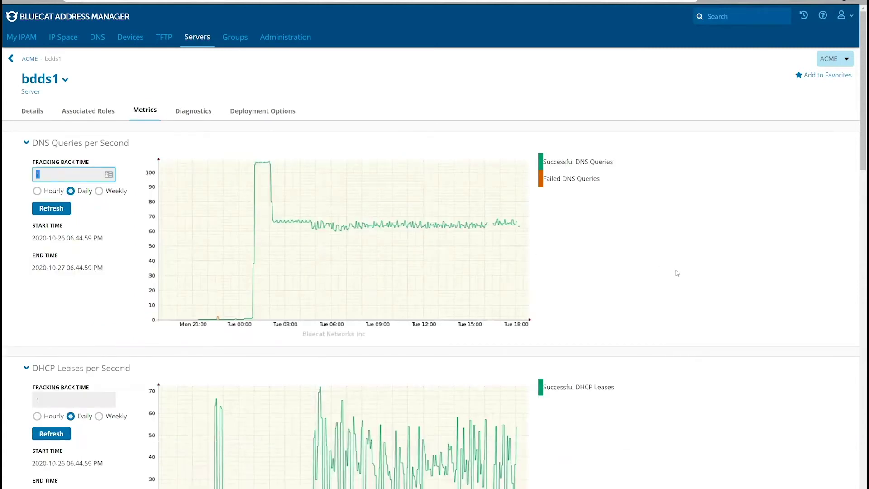
pyautogui.scroll(-5, 677, 272)
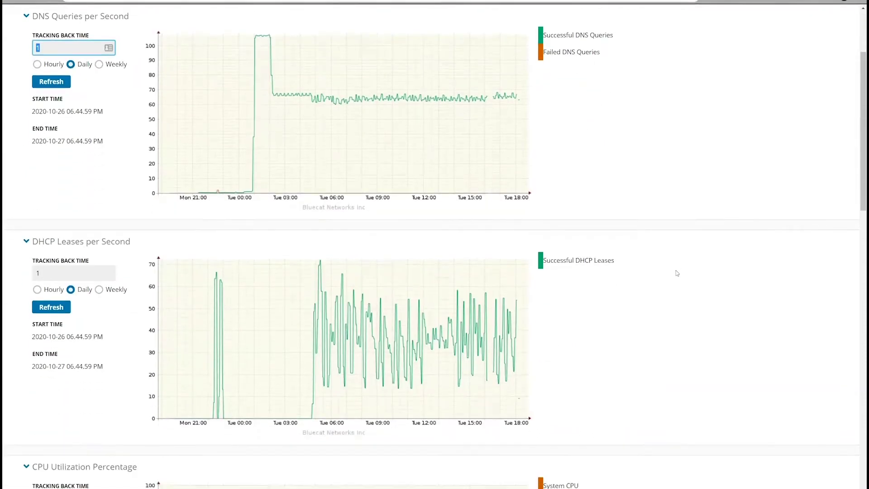
pyautogui.scroll(-7, 677, 272)
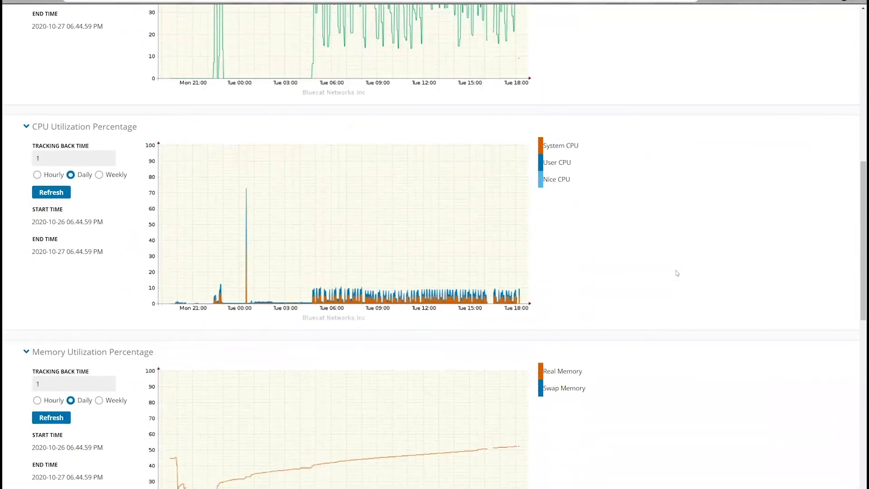
pyautogui.scroll(-10, 676, 272)
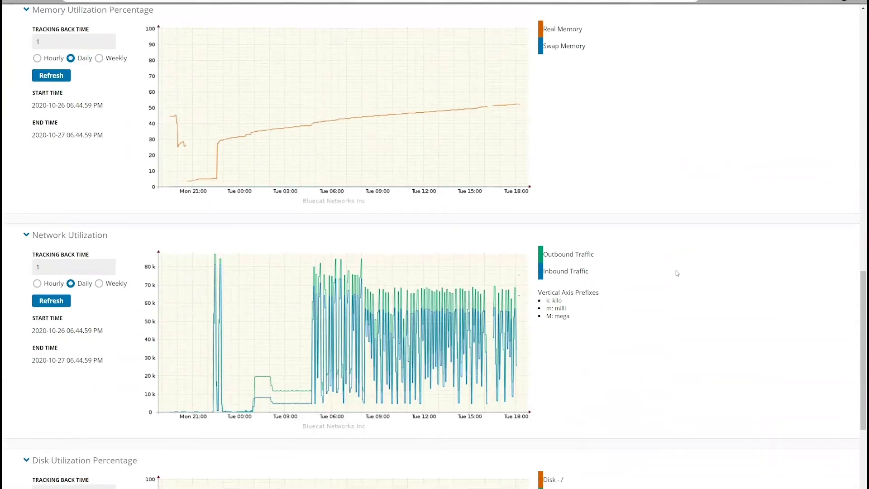
pyautogui.scroll(8, 676, 274)
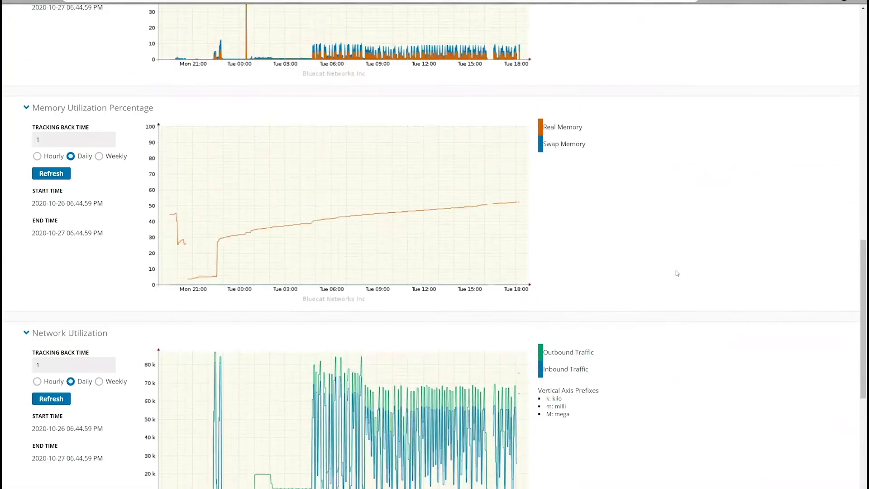
pyautogui.scroll(14, 677, 273)
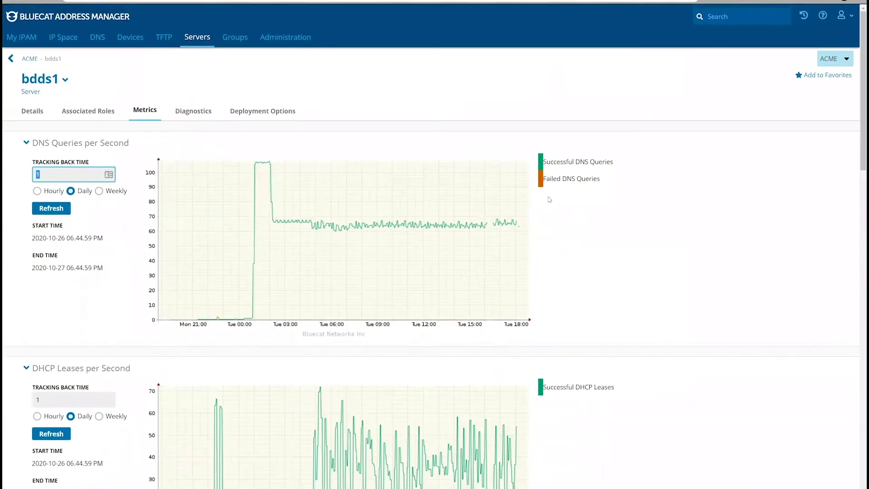
# Step: Open System Configuration's Metrics tab and scroll through the CPU, memory, network and disk charts
pyautogui.click(297, 42)
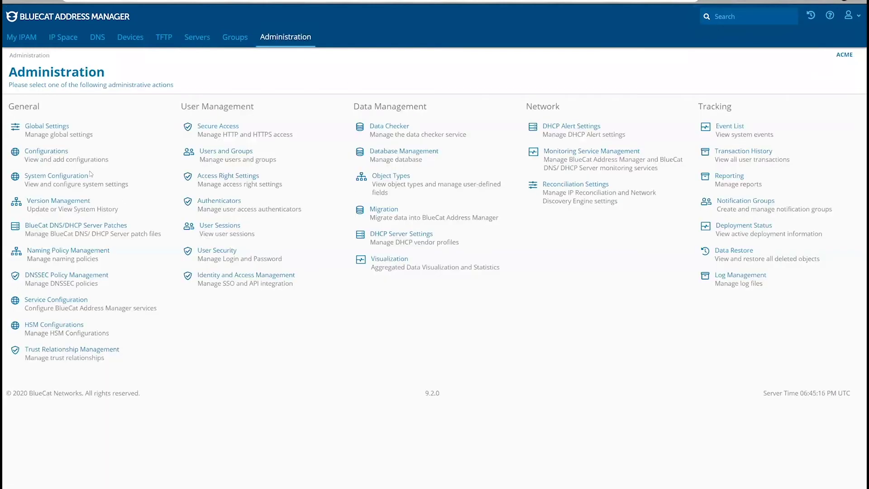
pyautogui.click(65, 177)
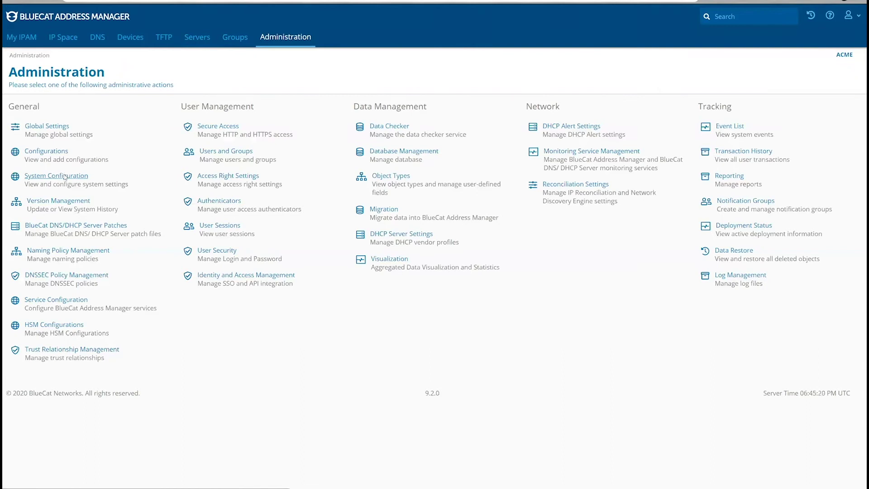
pyautogui.click(128, 112)
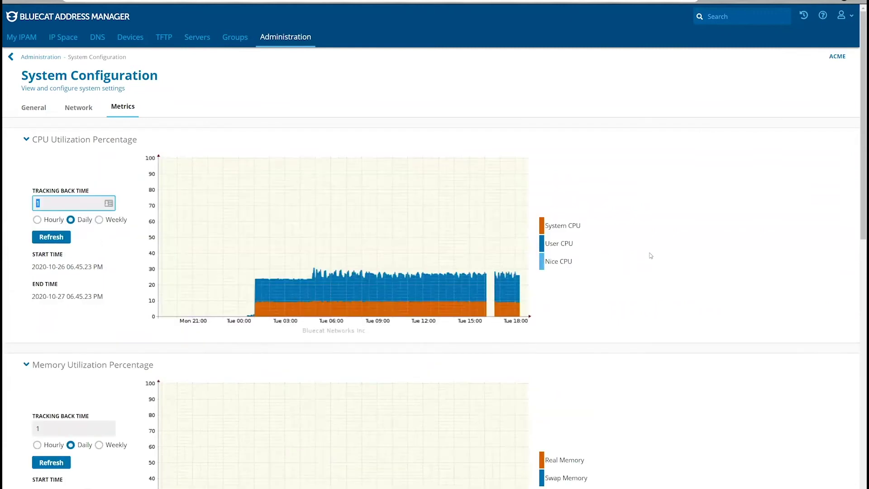
pyautogui.scroll(-3, 669, 255)
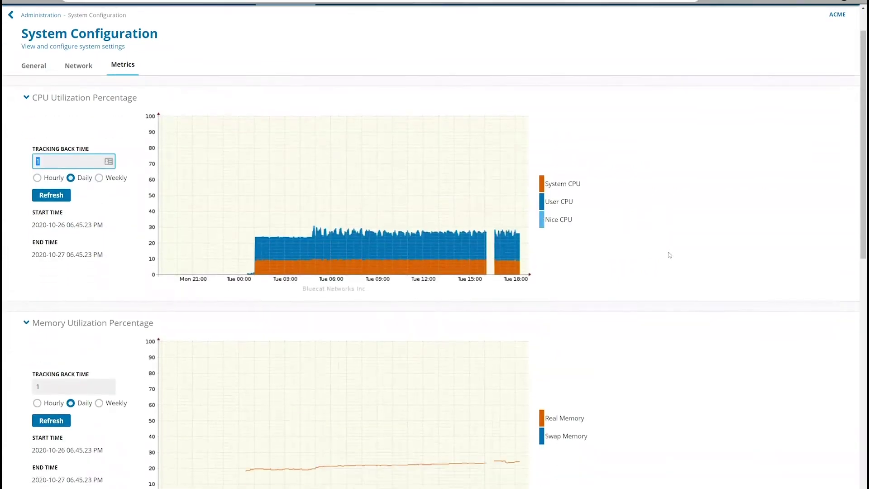
pyautogui.scroll(-1, 670, 255)
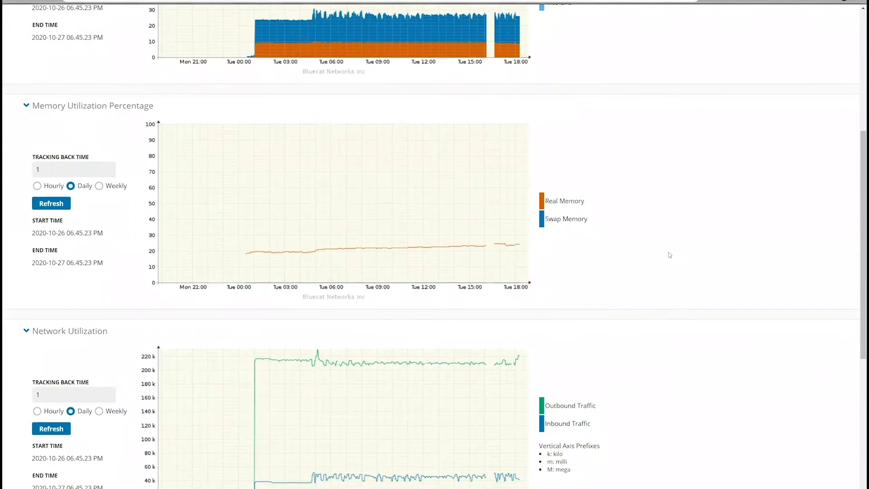
pyautogui.scroll(-6, 669, 255)
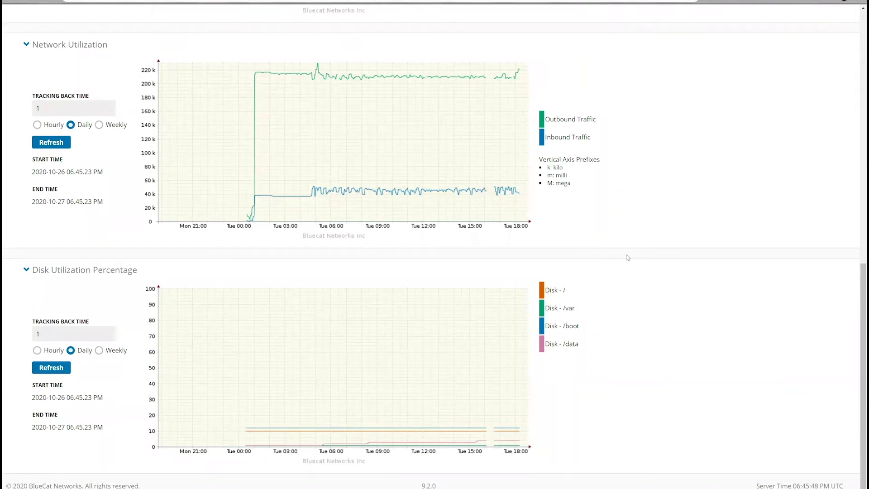
pyautogui.scroll(8, 626, 236)
pyautogui.scroll(4, 224, 60)
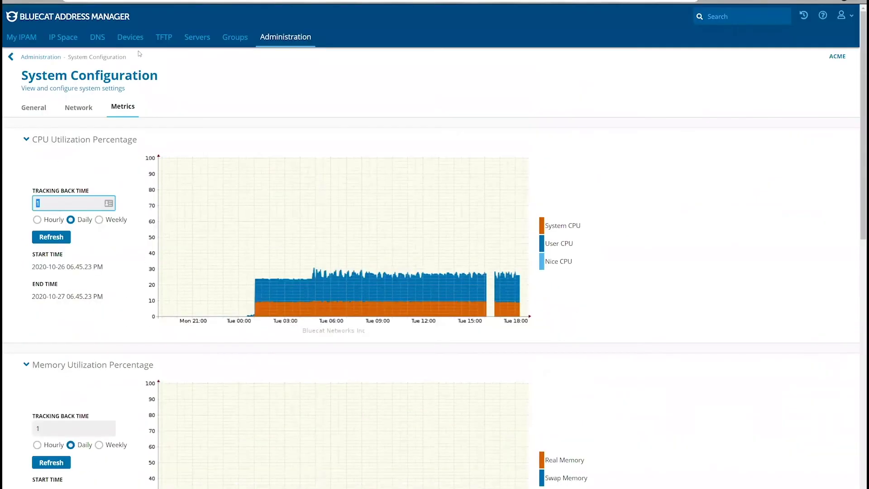
# Step: Add a Server Statistics widget to Home for configuration ACME and server bdds1, and save it
pyautogui.click(25, 38)
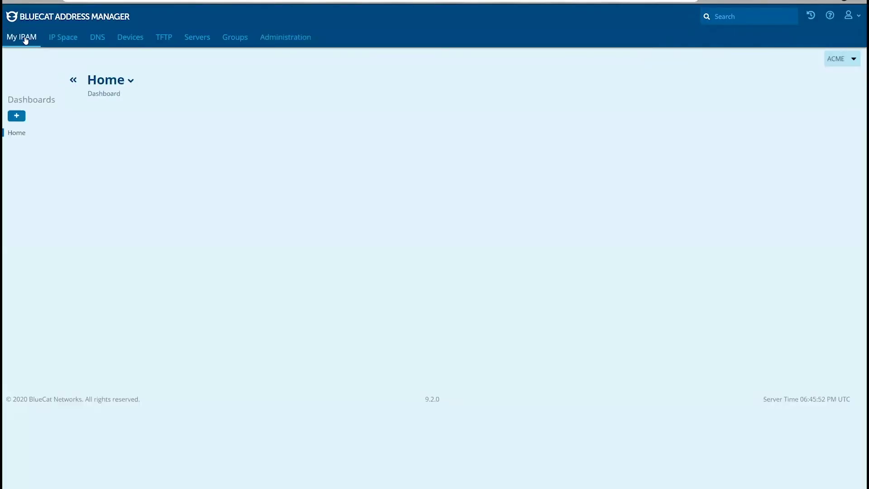
pyautogui.click(127, 82)
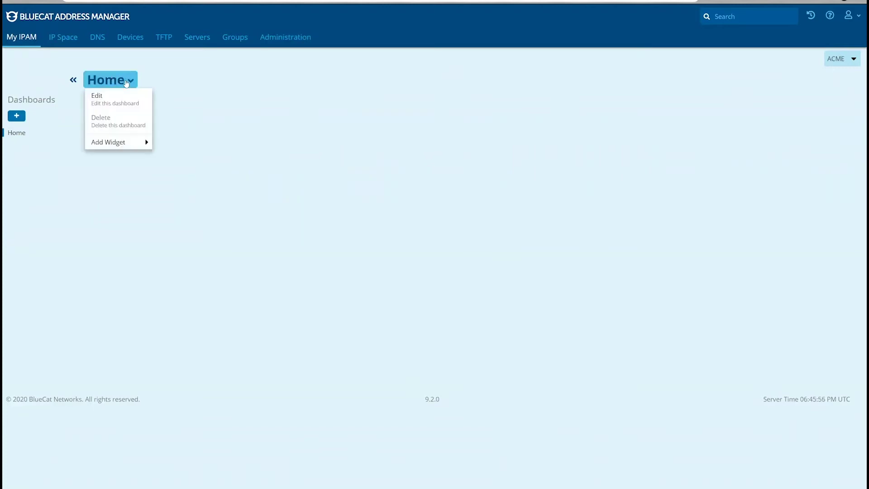
pyautogui.moveTo(131, 148)
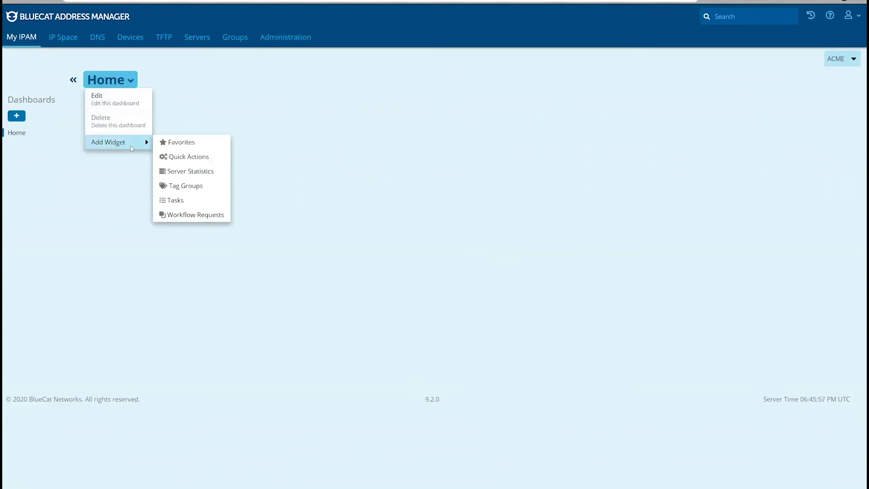
pyautogui.click(198, 173)
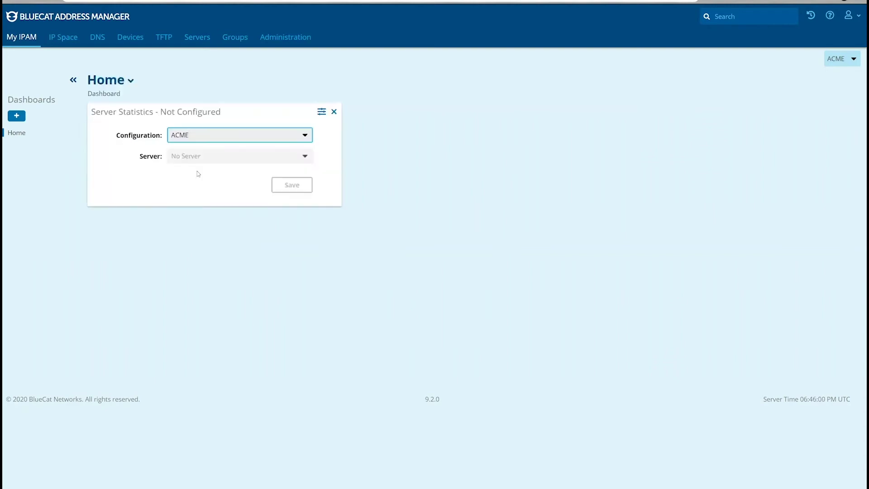
pyautogui.click(277, 135)
pyautogui.click(242, 167)
pyautogui.click(249, 157)
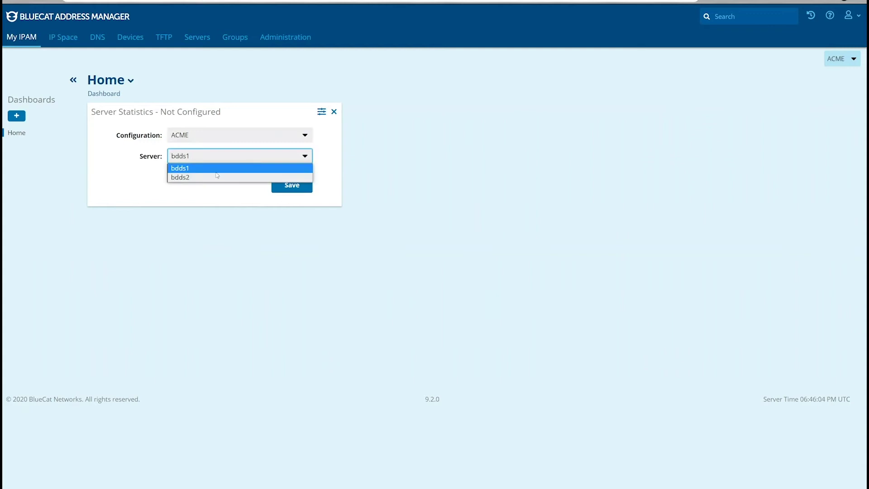
pyautogui.click(181, 169)
pyautogui.click(292, 187)
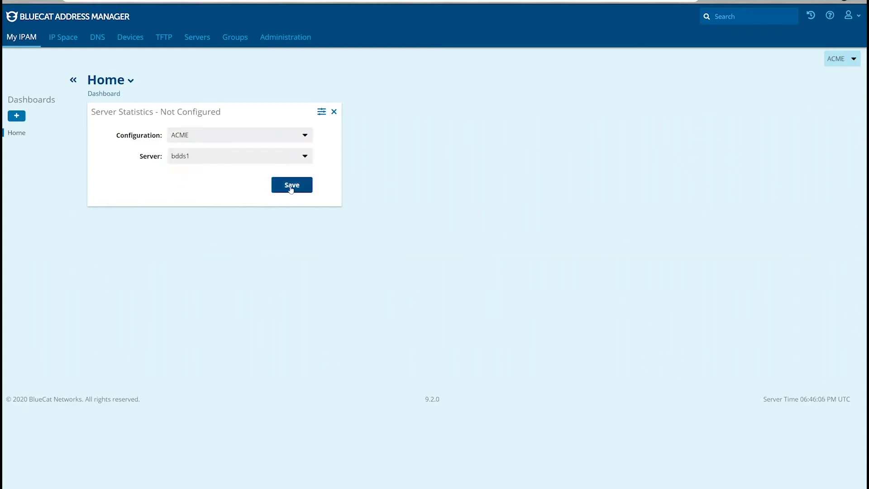
# Step: Add another Server Statistics widget for configuration ACME and server bdds2, and save it
pyautogui.click(131, 86)
pyautogui.moveTo(131, 142)
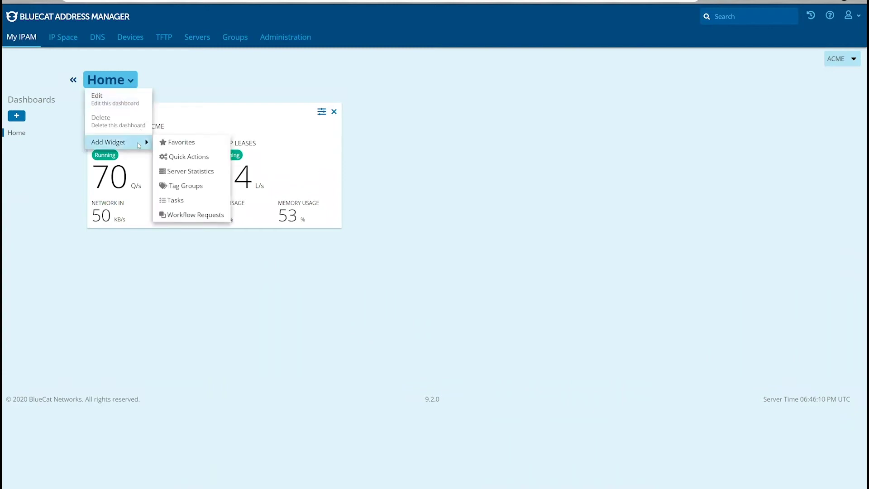
pyautogui.click(195, 174)
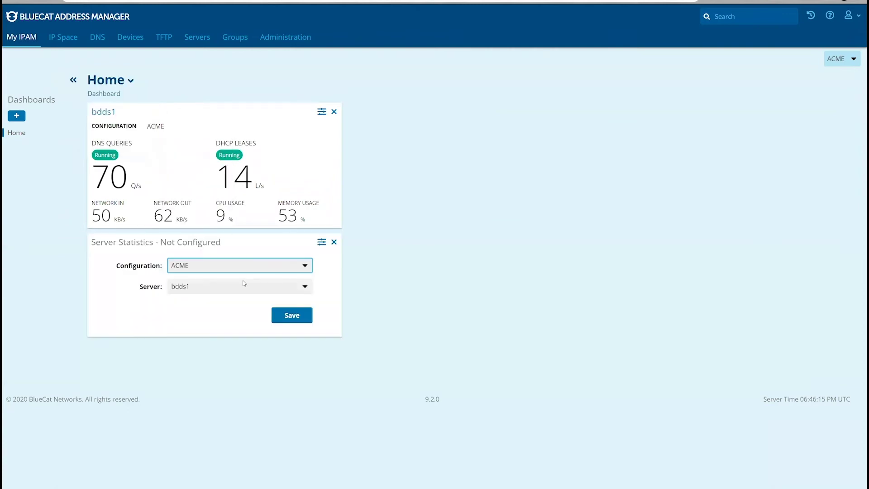
pyautogui.click(252, 267)
pyautogui.click(219, 323)
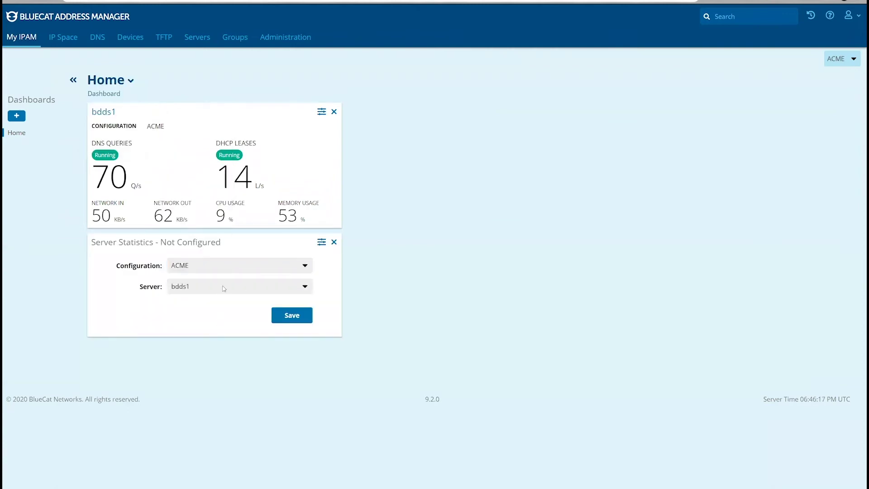
pyautogui.click(223, 286)
pyautogui.click(219, 307)
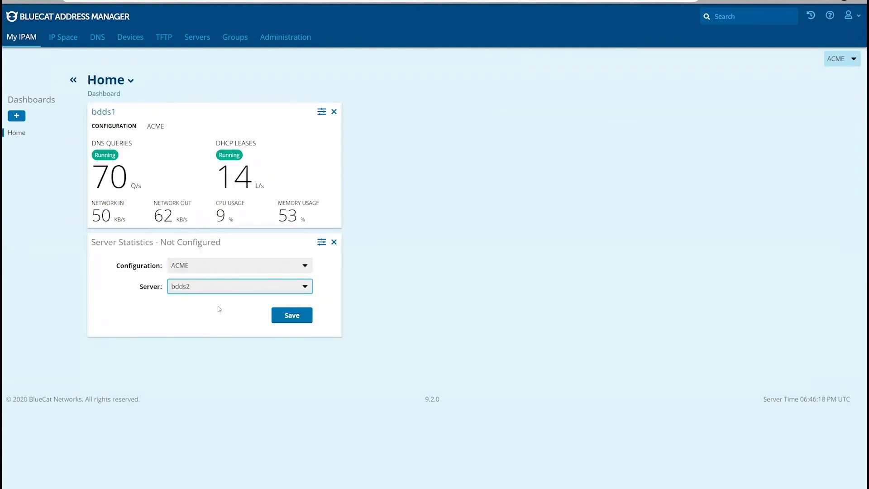
pyautogui.click(293, 316)
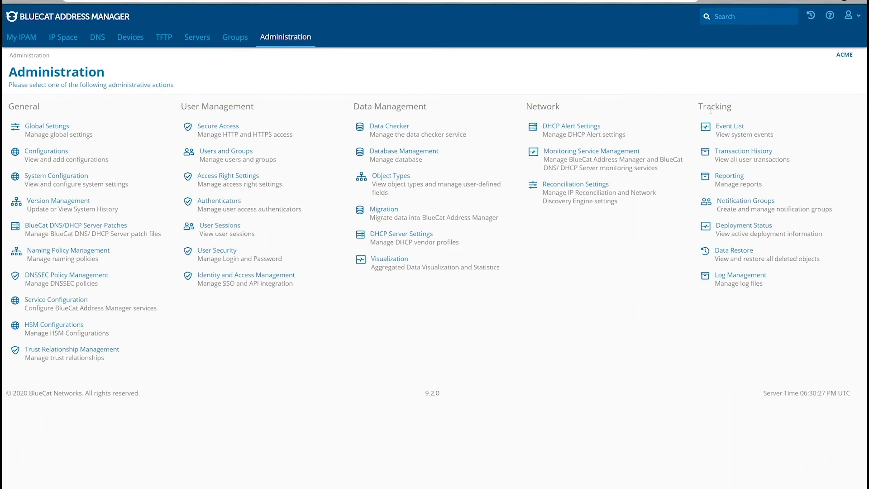
# Step: Start a new report in Reporting with type Block Network Utilization
pyautogui.click(723, 178)
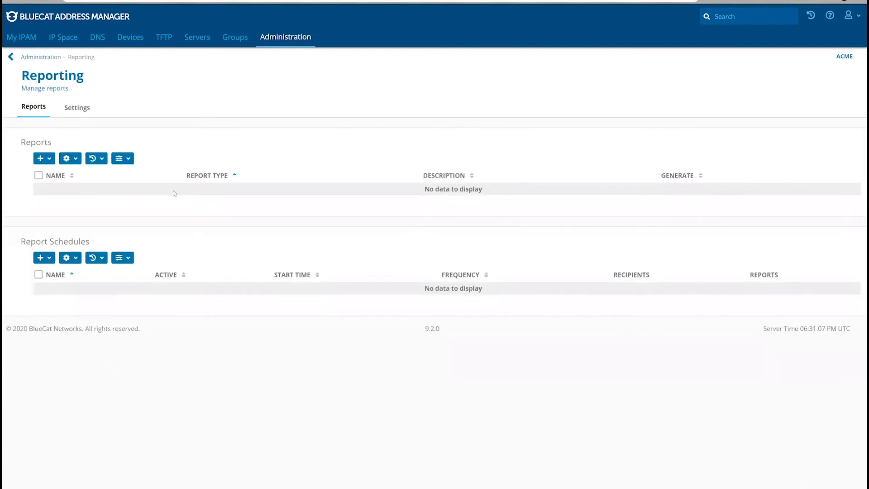
pyautogui.click(49, 162)
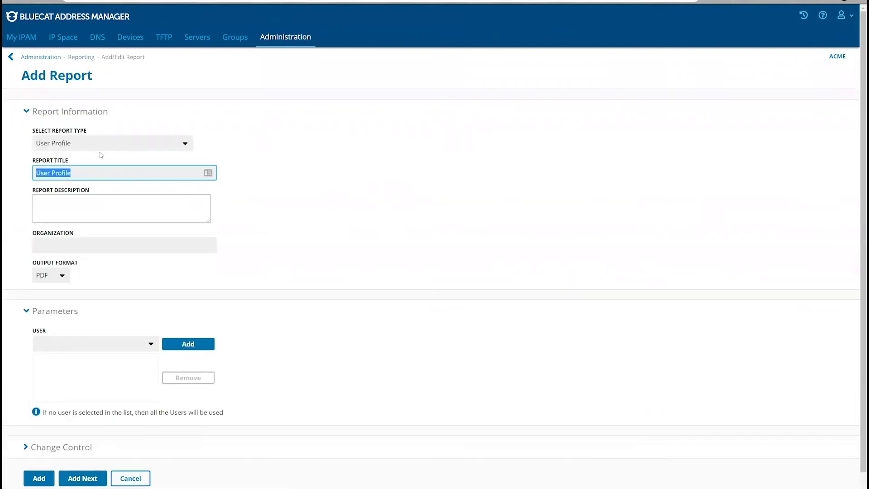
pyautogui.click(185, 145)
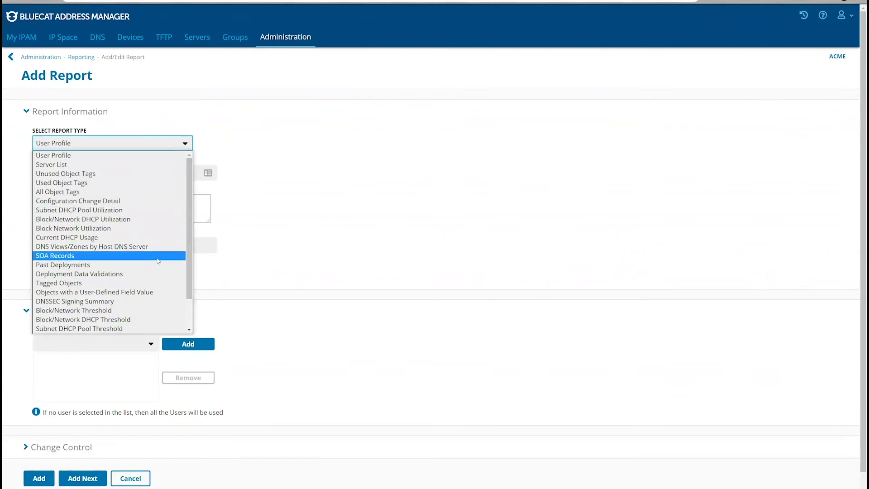
pyautogui.click(148, 232)
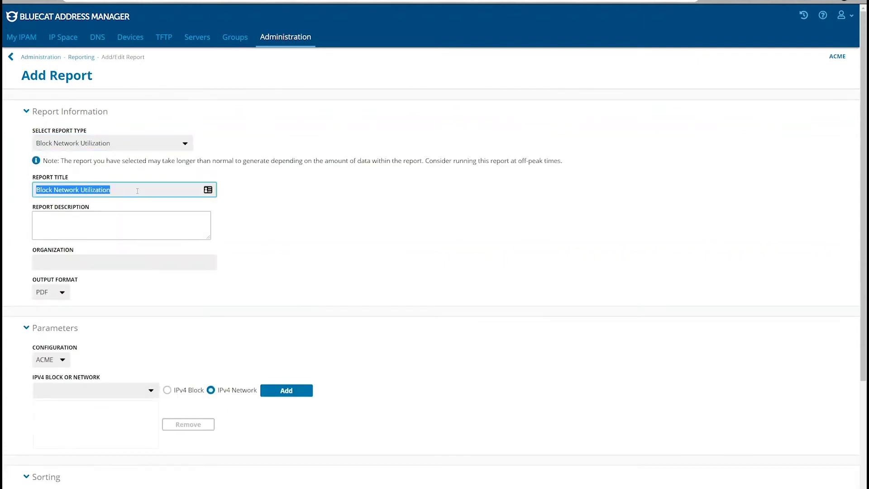
# Step: Enter organization ACME CORP and keep PDF as the output format
pyautogui.click(130, 223)
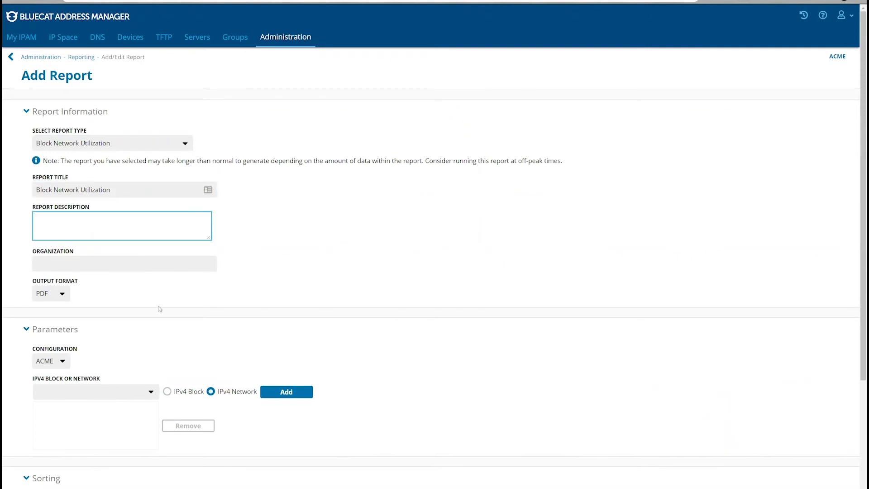
pyautogui.click(123, 265)
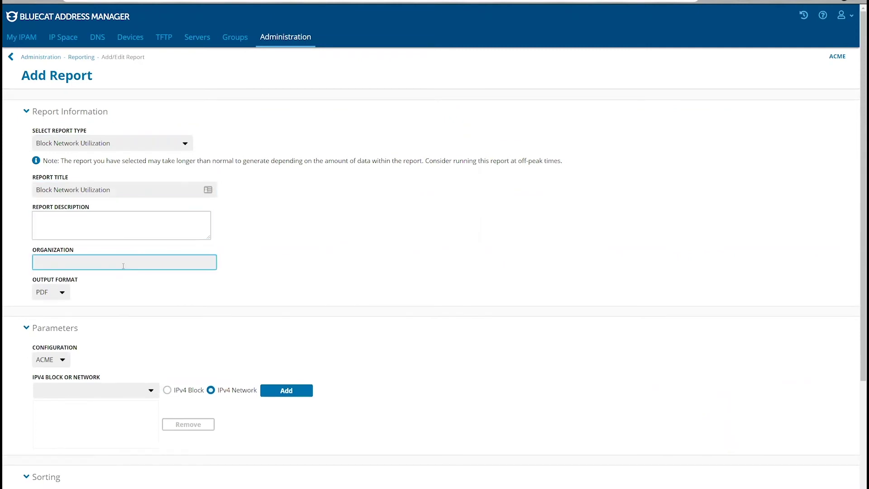
pyautogui.write('ACME CORP')
pyautogui.click(67, 295)
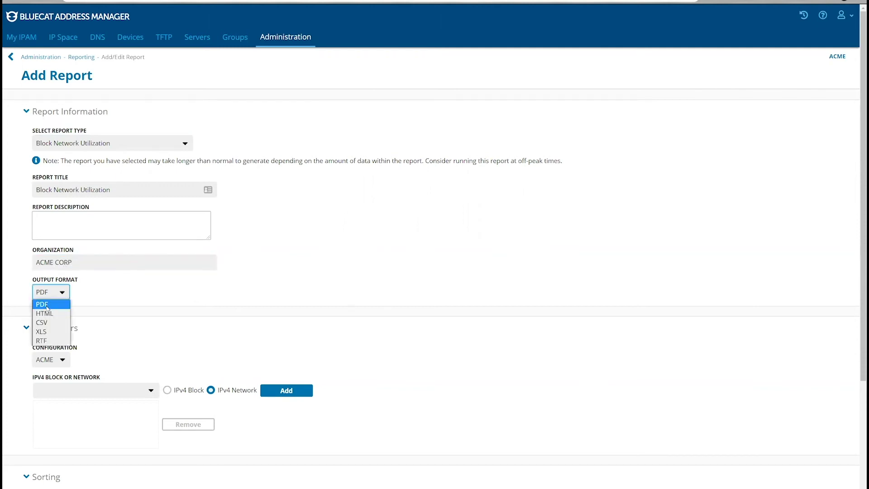
pyautogui.click(47, 306)
# Step: Add networks 172.31.98.0/24 and 192.168.0.0/24 to the Block Network Utilization report
pyautogui.scroll(-3, 130, 402)
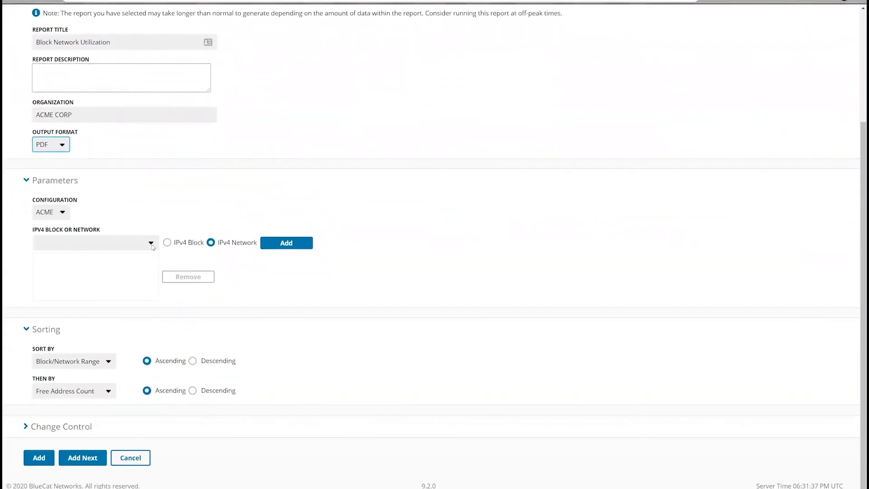
pyautogui.click(95, 243)
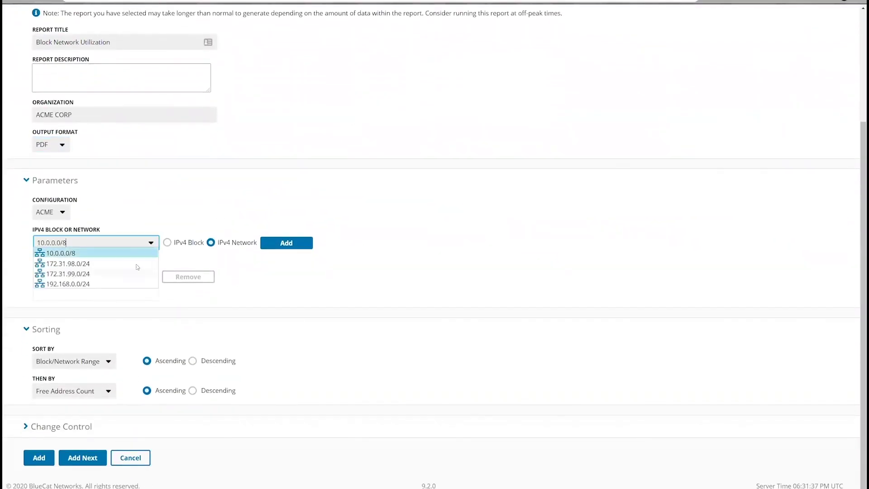
pyautogui.click(86, 264)
pyautogui.click(286, 243)
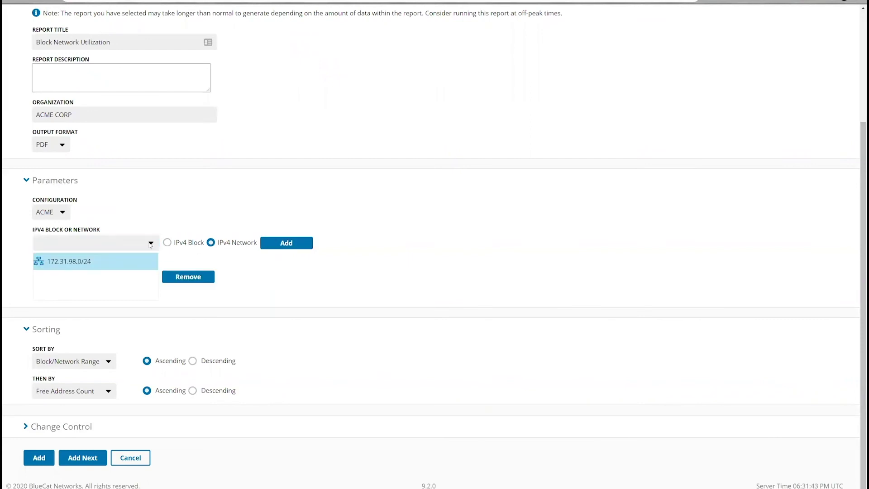
pyautogui.press('Down')
pyautogui.press('Down')
pyautogui.press('Down')
pyautogui.press('Down')
pyautogui.press('Down')
pyautogui.press('Return')
pyautogui.click(264, 245)
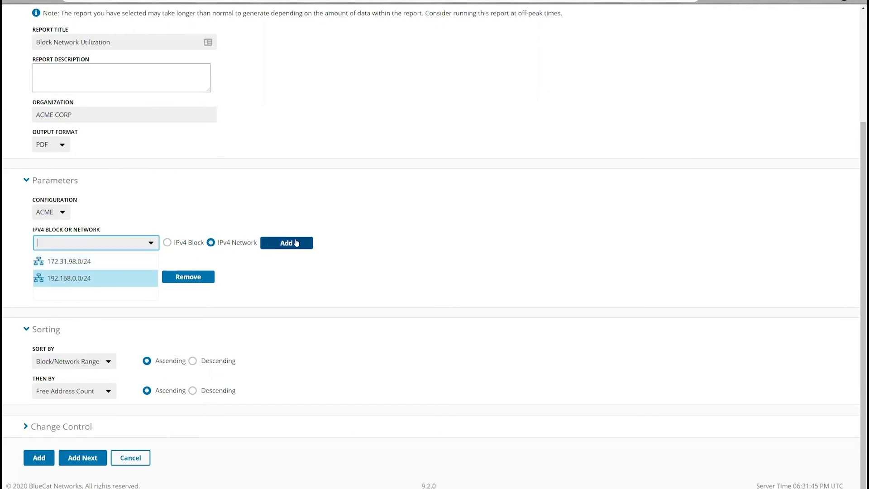
# Step: Keep sorting by Block/Network Range then Free Address Count, and save the report
pyautogui.click(108, 362)
pyautogui.click(128, 411)
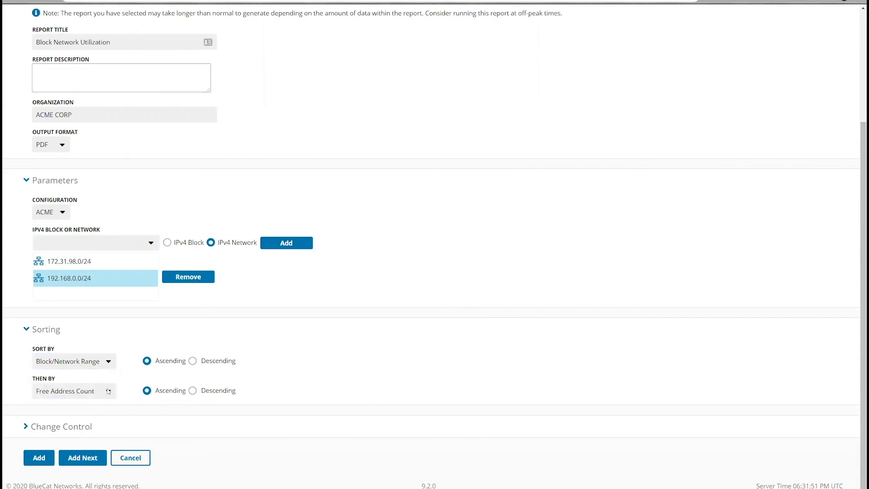
pyautogui.click(109, 391)
pyautogui.click(138, 415)
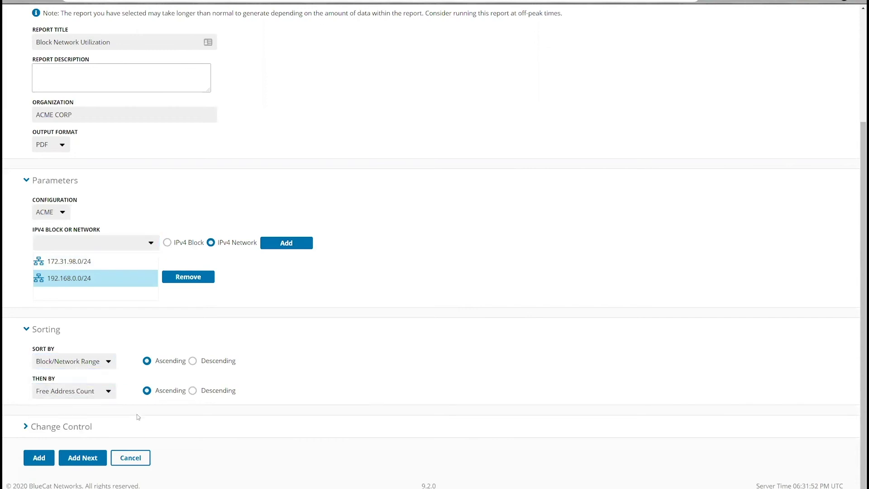
pyautogui.click(41, 458)
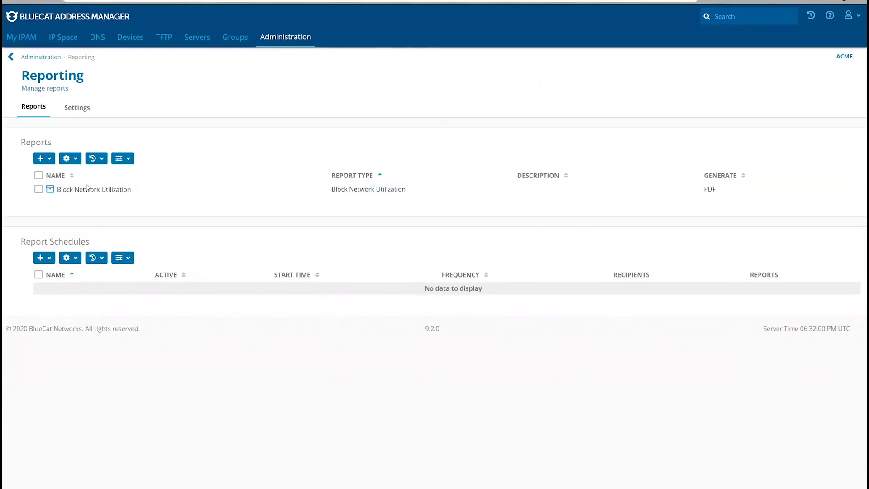
# Step: View the Block Network Utilization PDF (11% and 19% utilization), enlarging and moving it, then close it
pyautogui.click(710, 189)
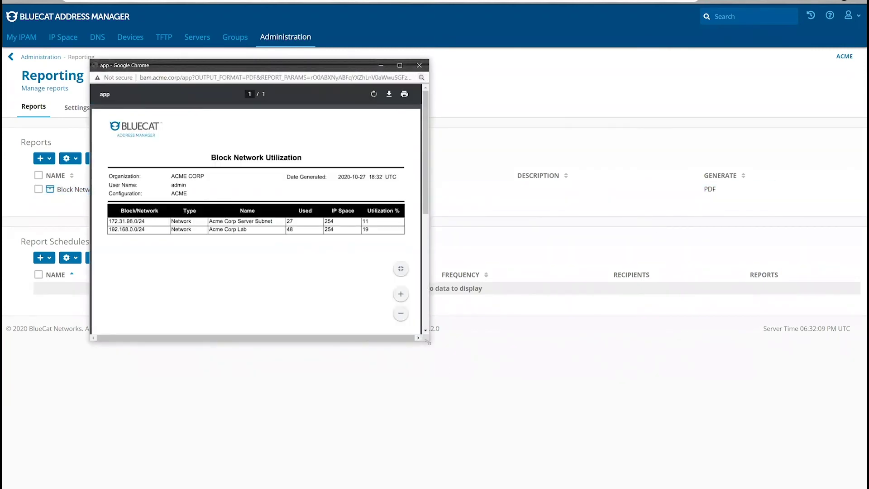
pyautogui.moveTo(428, 341); pyautogui.dragTo(439, 458)
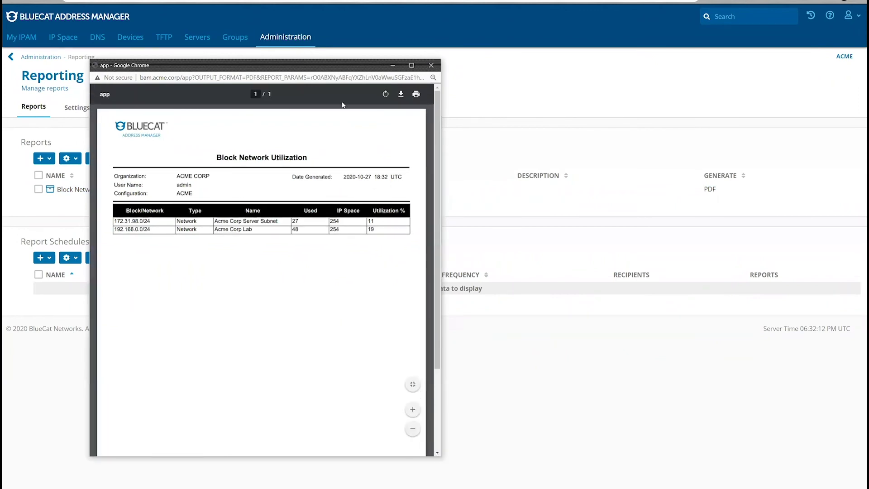
pyautogui.moveTo(253, 65); pyautogui.dragTo(449, 46)
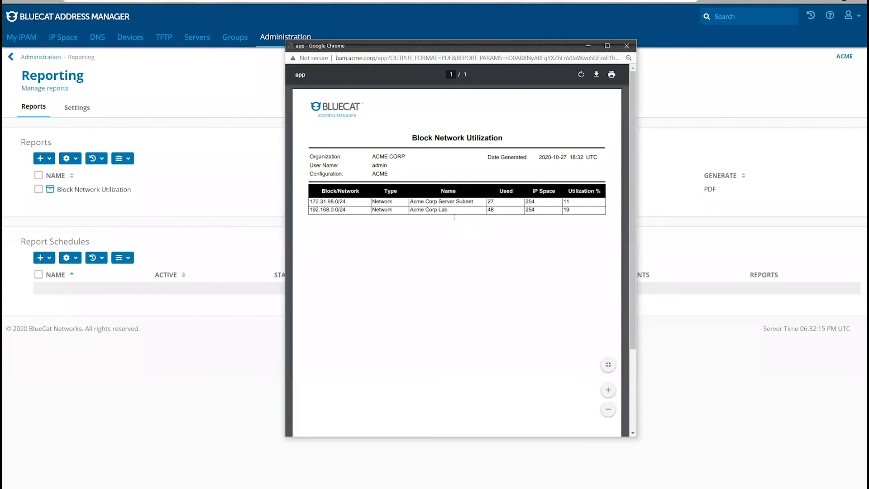
pyautogui.click(627, 47)
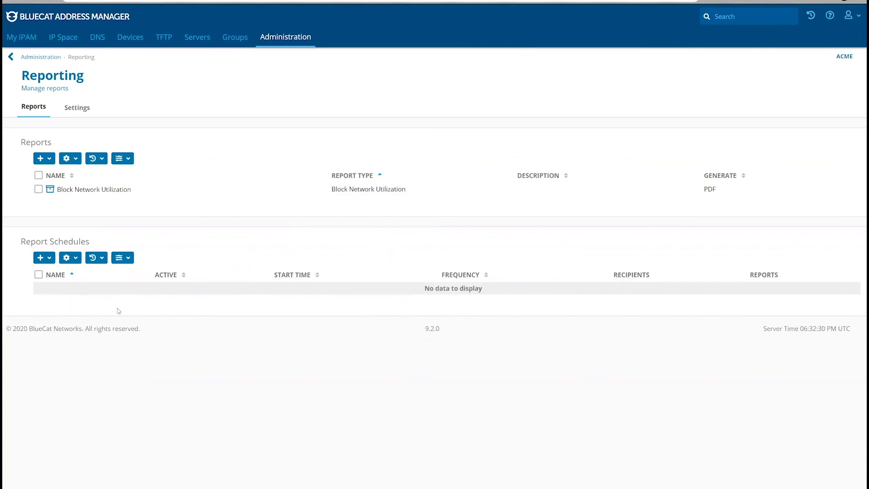
# Step: Create a report schedule named Block Network Utilization with start time 12:00 AM
pyautogui.click(49, 261)
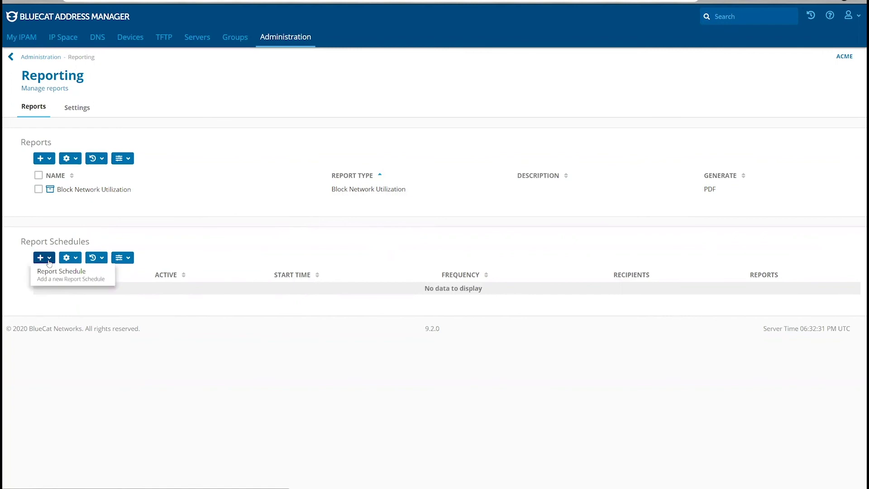
pyautogui.click(64, 282)
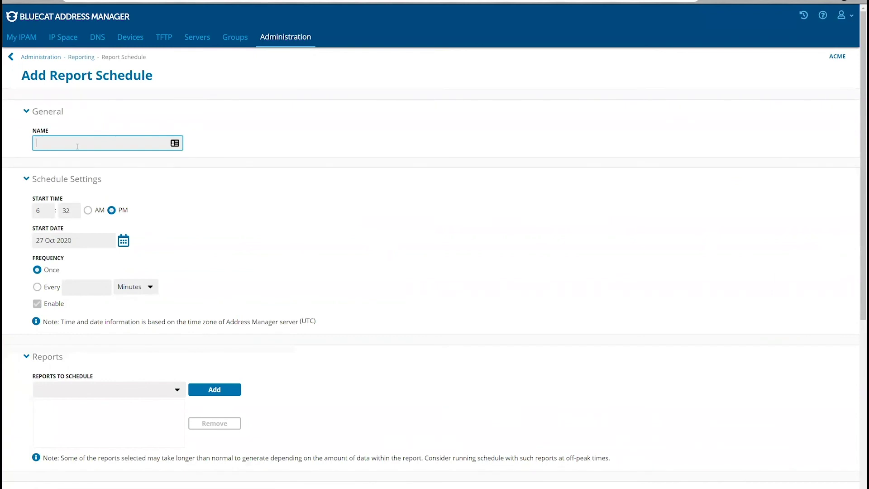
pyautogui.write('Blco')
pyautogui.write('ock Network')
pyautogui.write(' Utilization')
pyautogui.click(45, 210)
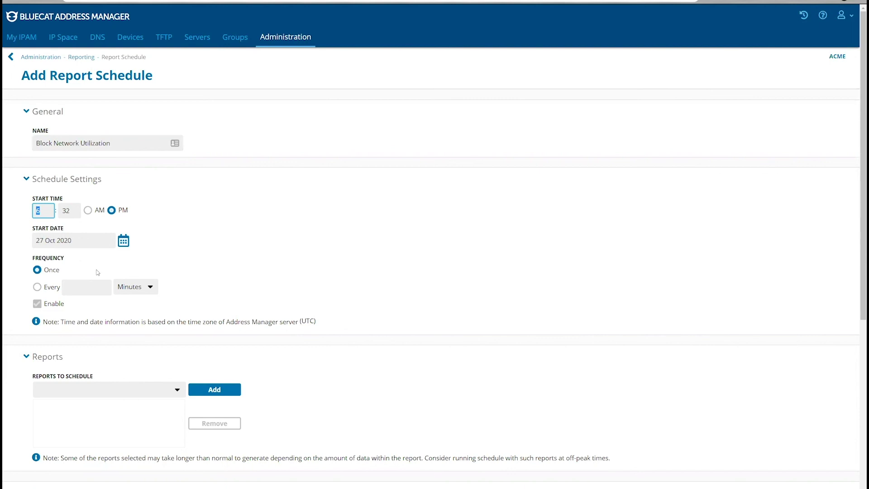
pyautogui.write('12')
pyautogui.click(67, 211)
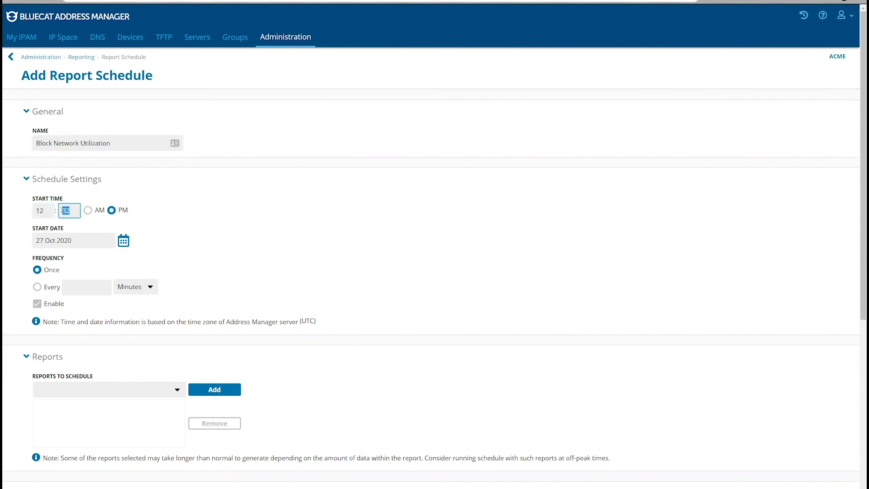
pyautogui.write('00')
pyautogui.click(88, 210)
# Step: Set the schedule's start date to 28 Oct 2020, repeating every 1 day
pyautogui.click(123, 242)
pyautogui.click(86, 335)
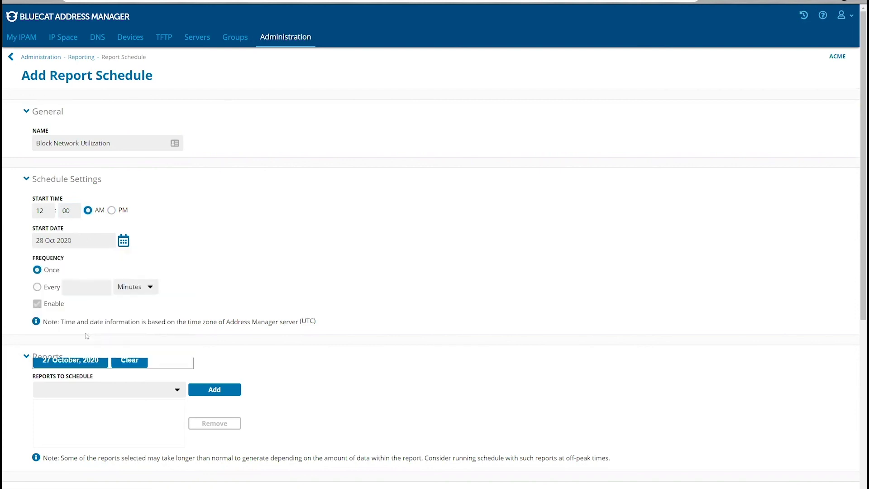
pyautogui.click(38, 288)
pyautogui.write('1')
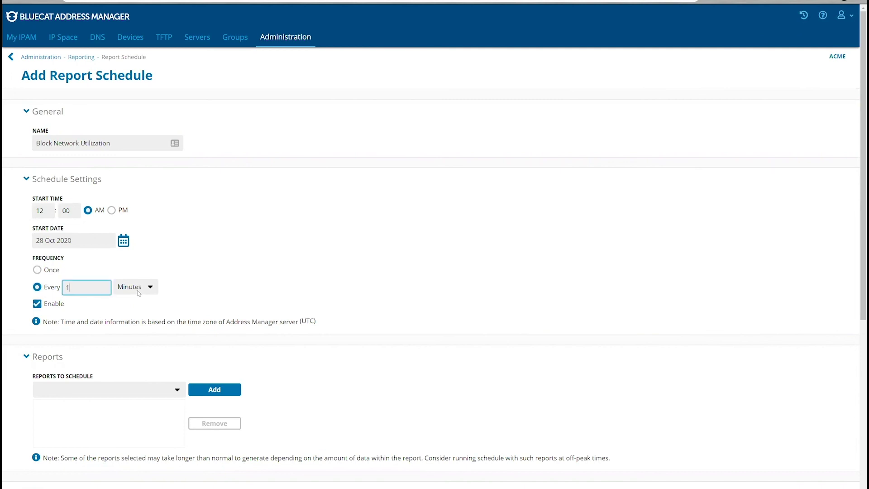
pyautogui.click(138, 288)
pyautogui.click(138, 317)
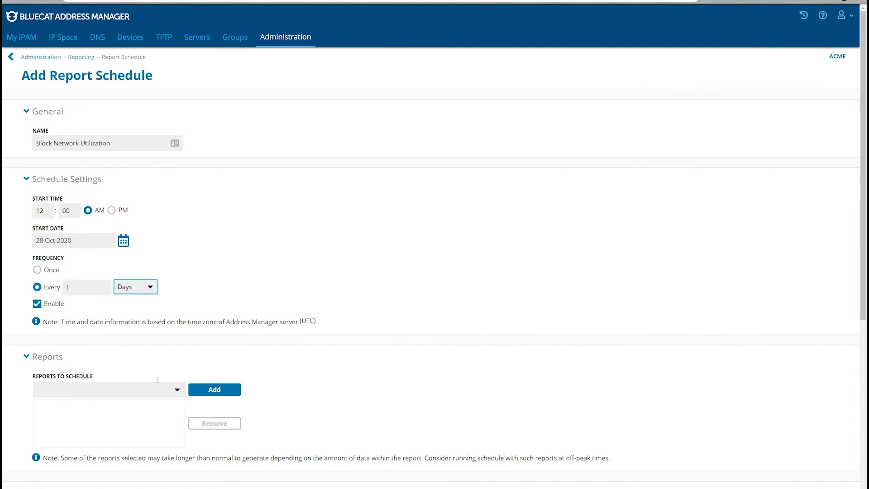
# Step: Add the Block Network Utilization report to the schedule's reports
pyautogui.scroll(-5, 156, 387)
pyautogui.click(177, 179)
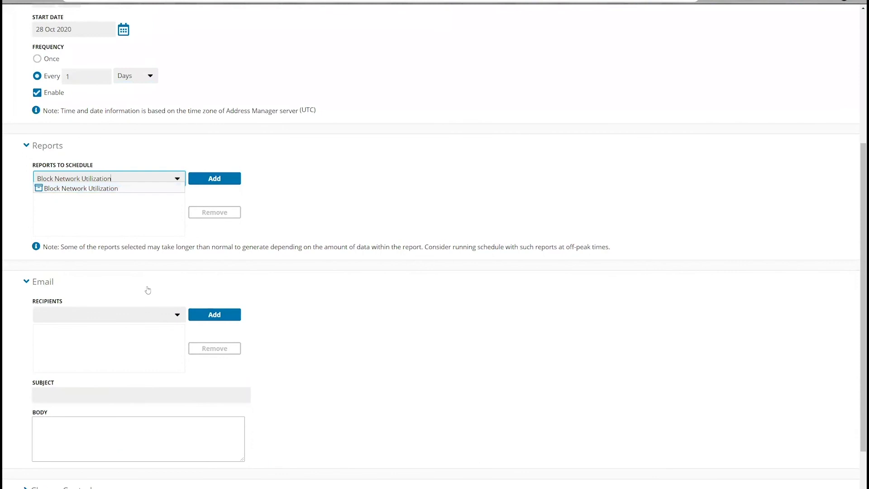
pyautogui.click(98, 192)
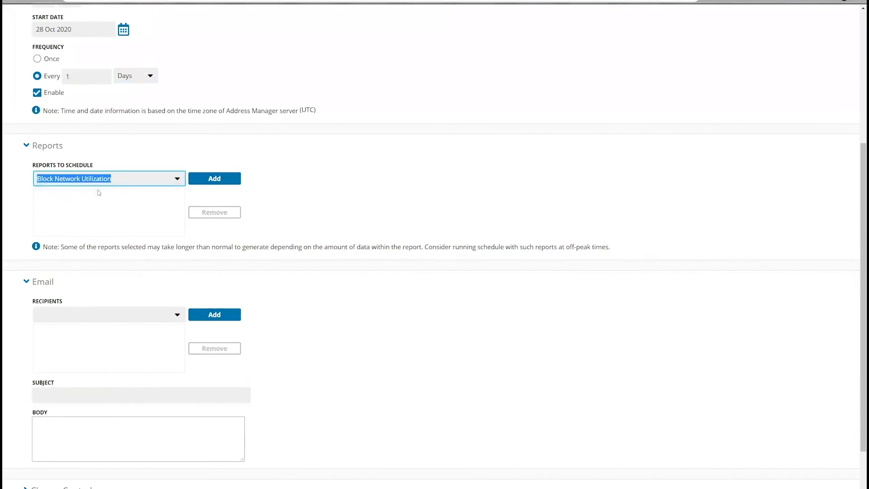
pyautogui.click(215, 178)
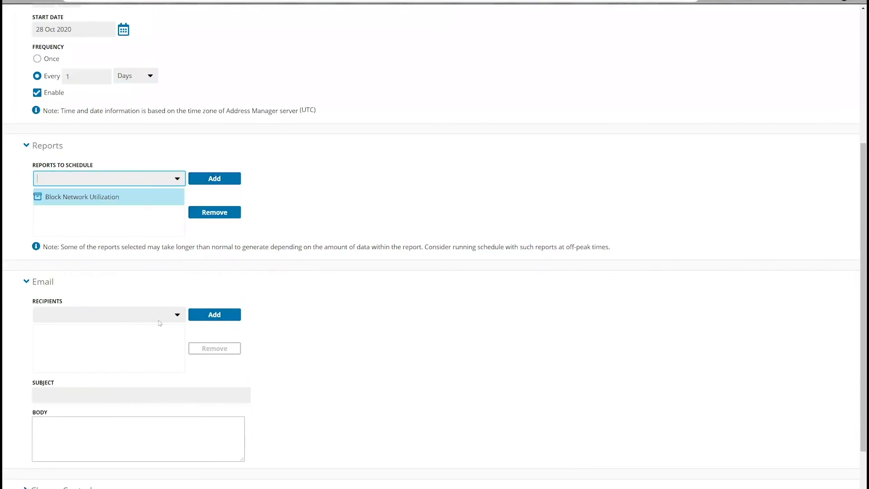
# Step: Add the second user, found by searching 'admin', as an email recipient
pyautogui.click(176, 320)
pyautogui.write('admin')
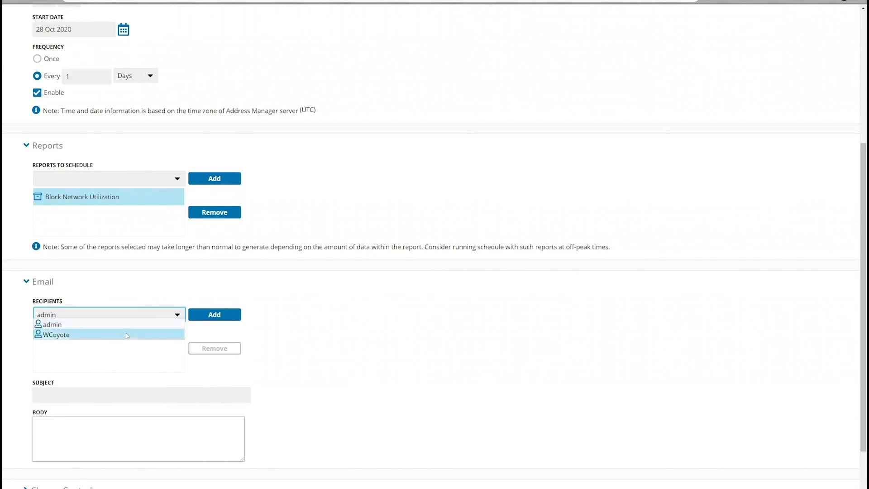
pyautogui.click(126, 334)
pyautogui.click(215, 314)
# Step: Enter the subject 'Daily Block Network Utilization' and save the schedule
pyautogui.scroll(-1, 204, 382)
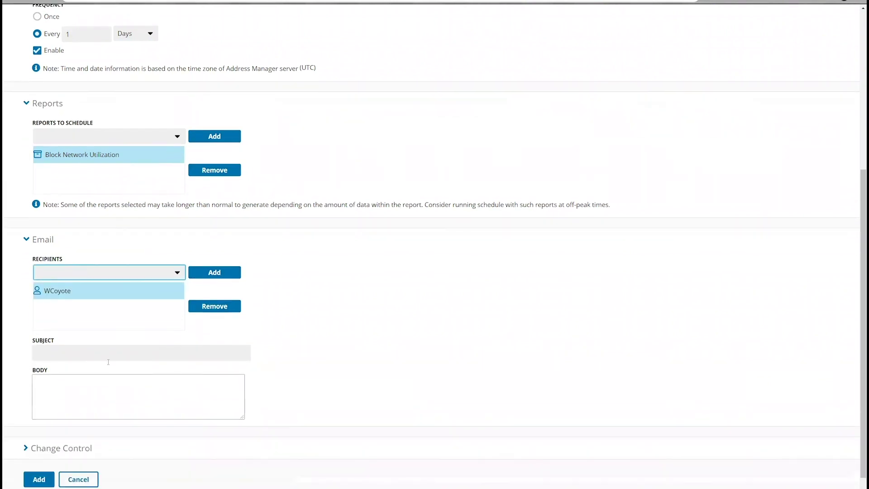
pyautogui.click(106, 350)
pyautogui.write('Daily')
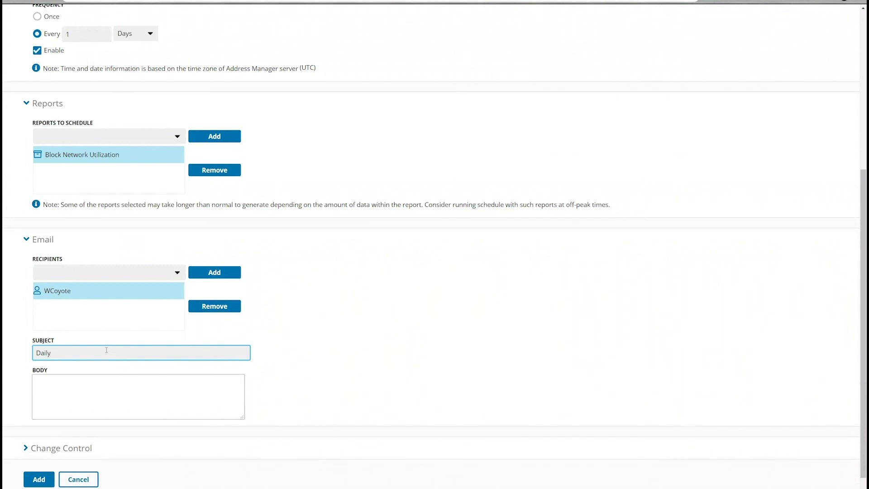
pyautogui.write(' Block Netow')
pyautogui.press('BackSpace')
pyautogui.press('BackSpace')
pyautogui.write('work Utilization')
pyautogui.click(44, 459)
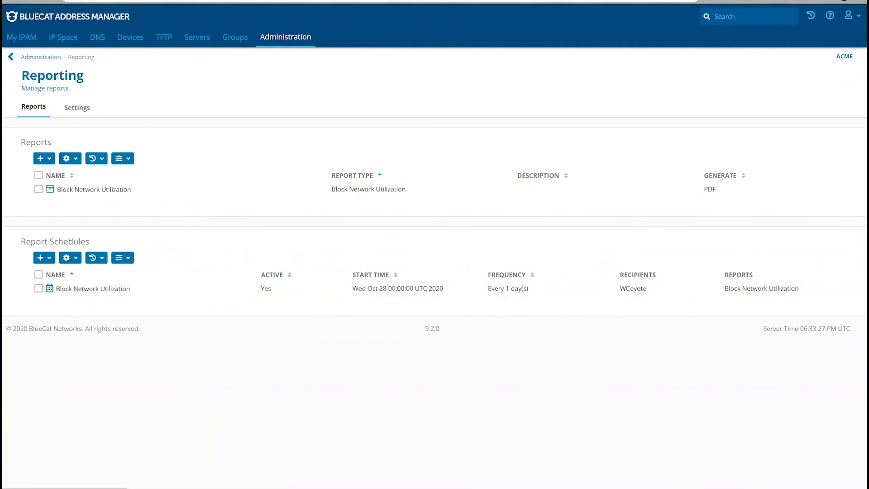
# Step: Select the Block Network Utilization schedule row and open its gear actions menu
pyautogui.click(38, 289)
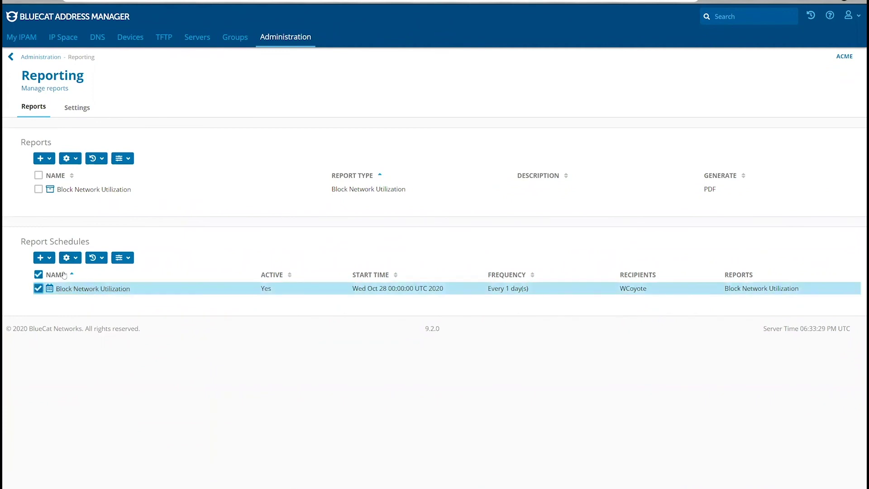
pyautogui.click(75, 259)
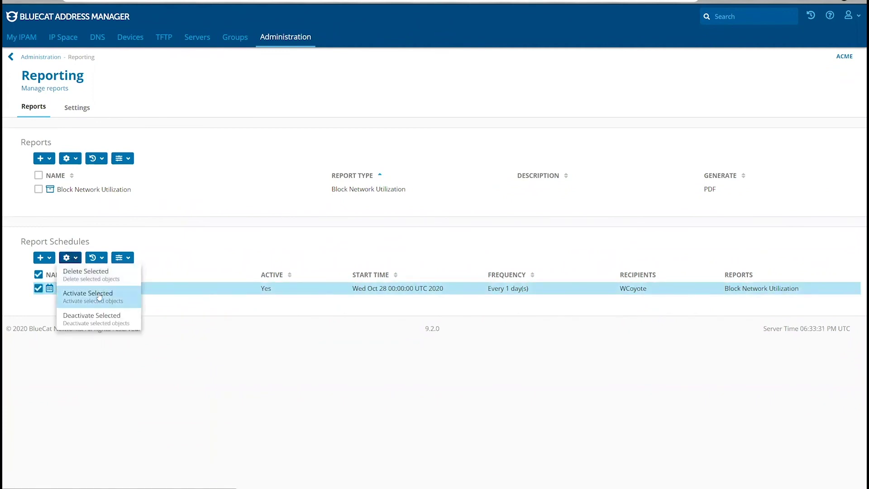